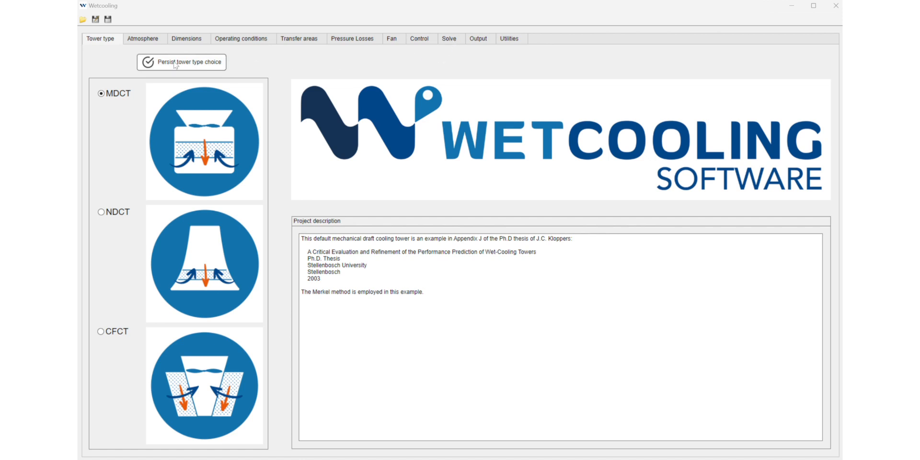
- Review the default MDCT tower's atmosphere, dimensions, operating conditions, transfer areas, pressure losses, fan and solver control settings
{"action": "left_click", "coordinate": [145, 40]}
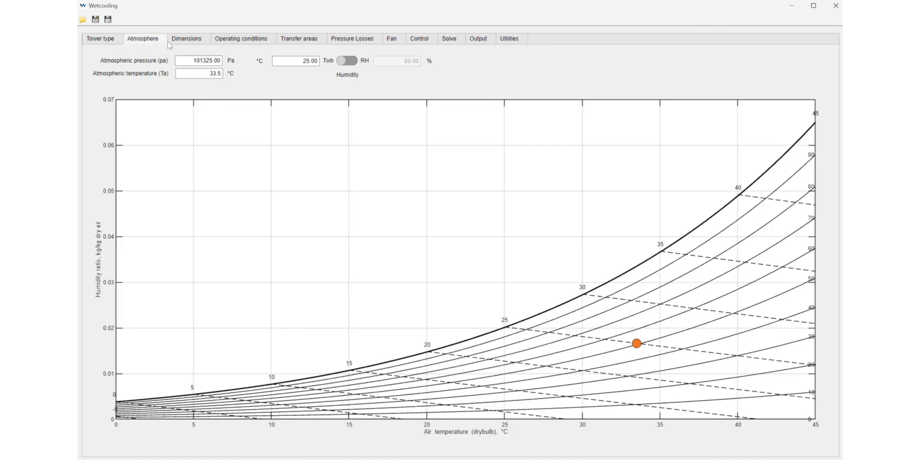
{"action": "left_click", "coordinate": [200, 43]}
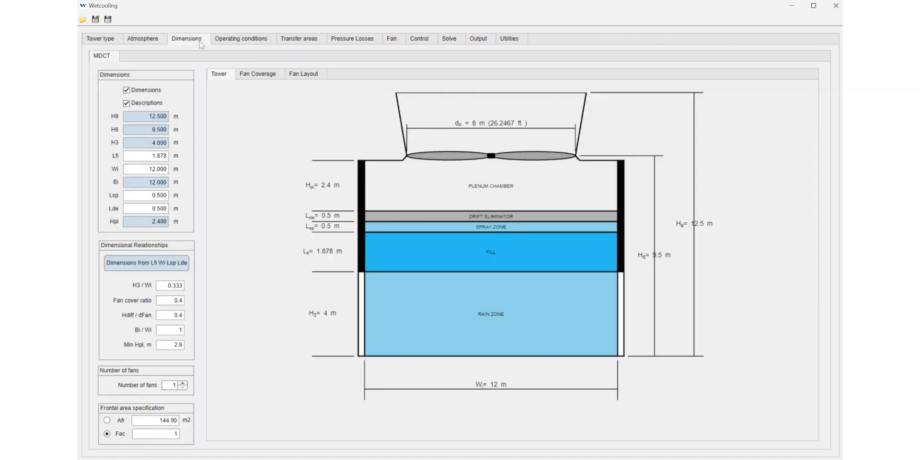
{"action": "left_click", "coordinate": [233, 42]}
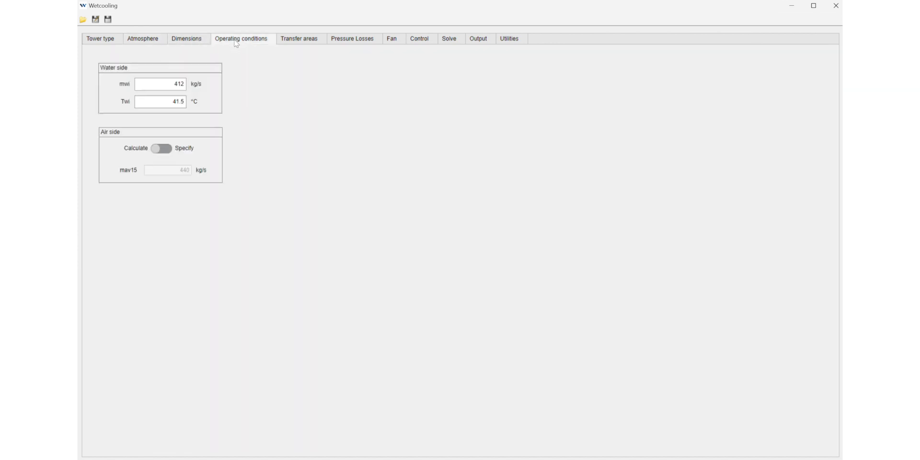
{"action": "left_click", "coordinate": [290, 43]}
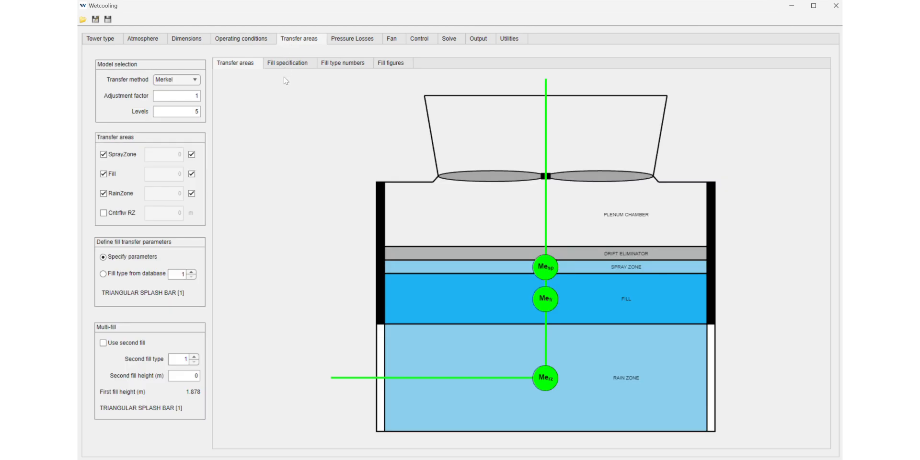
{"action": "left_click", "coordinate": [350, 43]}
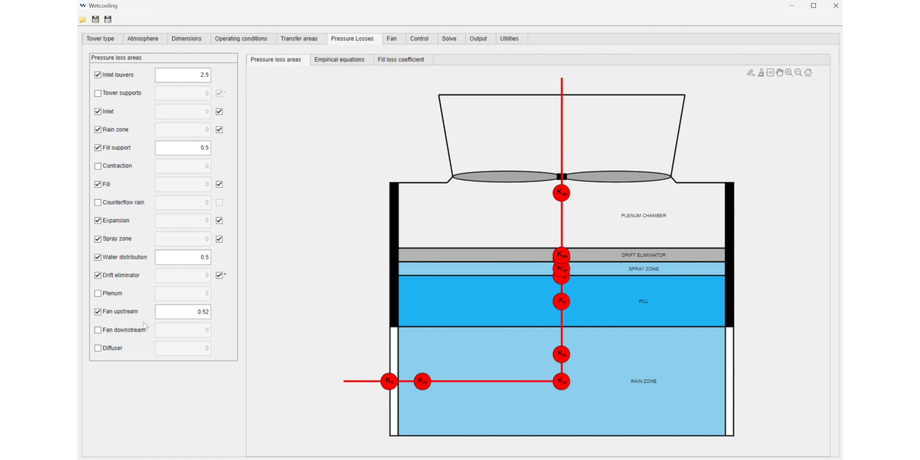
{"action": "left_click", "coordinate": [392, 39]}
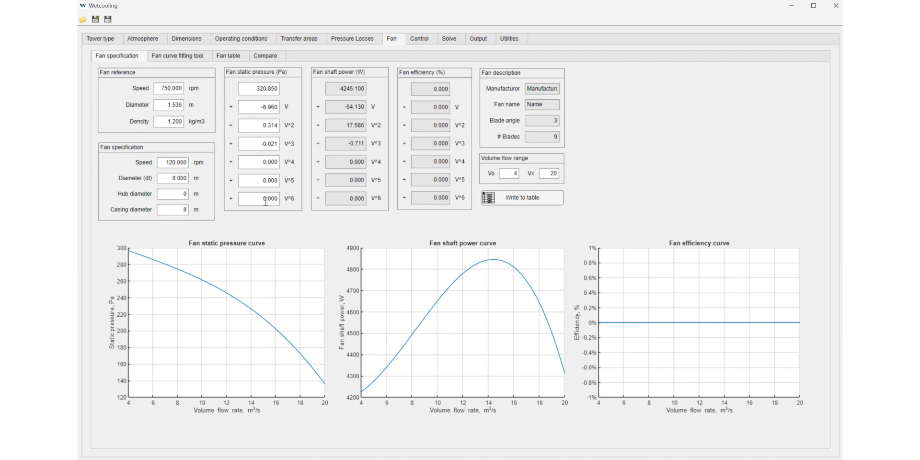
{"action": "left_click", "coordinate": [237, 40]}
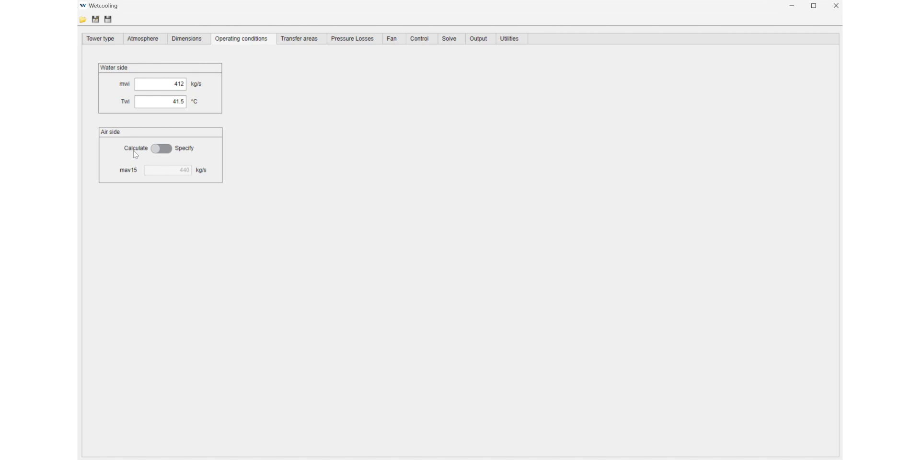
{"action": "left_click", "coordinate": [424, 42]}
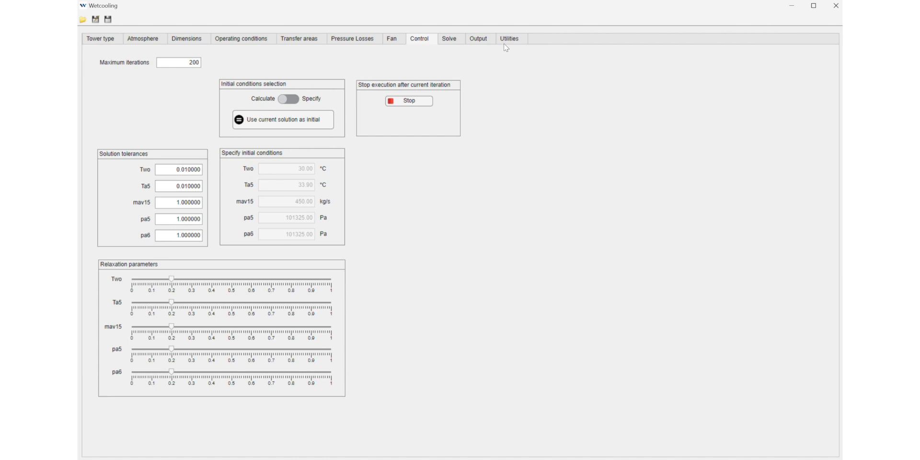
- Examine the solution's iteration table and details log alongside the solver's control settings
{"action": "left_click", "coordinate": [452, 40]}
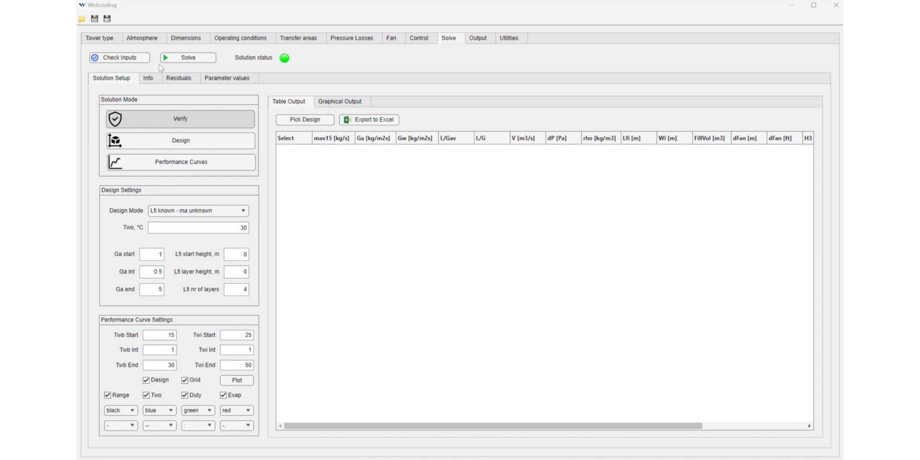
{"action": "left_click", "coordinate": [149, 82]}
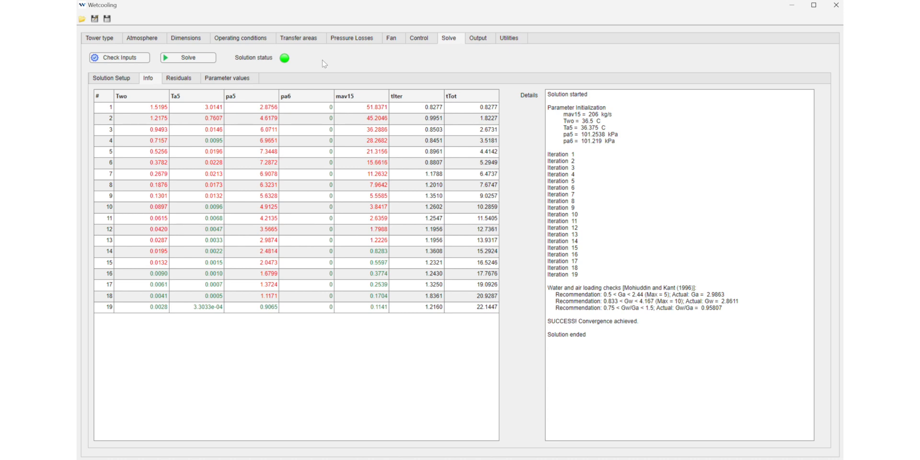
{"action": "left_click", "coordinate": [420, 41]}
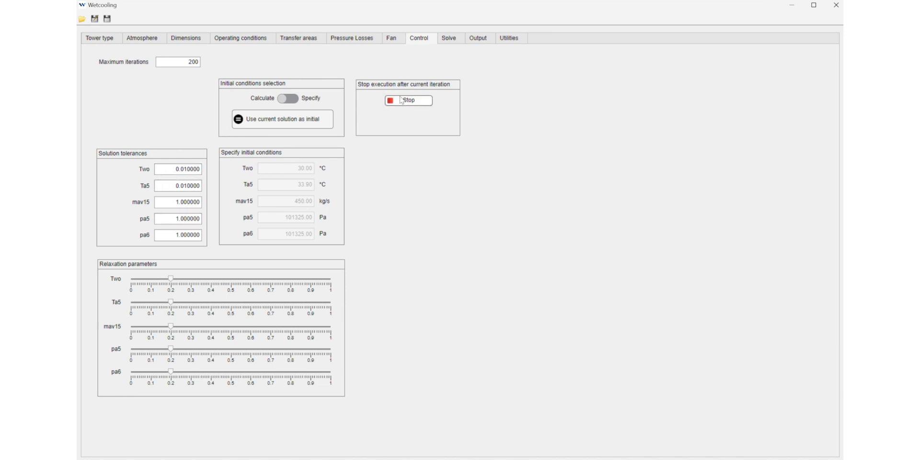
{"action": "left_click", "coordinate": [453, 42]}
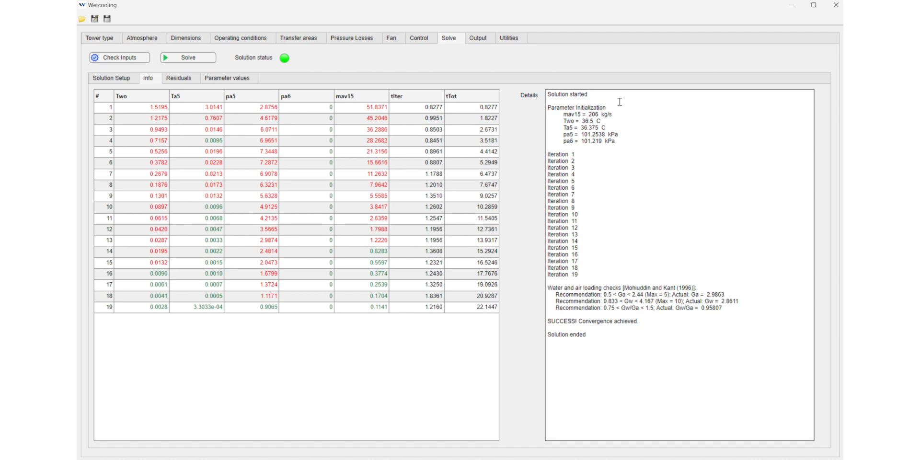
- Check the start message and parameter initialization values in the solution details against the initial conditions selection
{"action": "left_click_drag", "start_coordinate": [547, 96], "coordinate": [580, 99]}
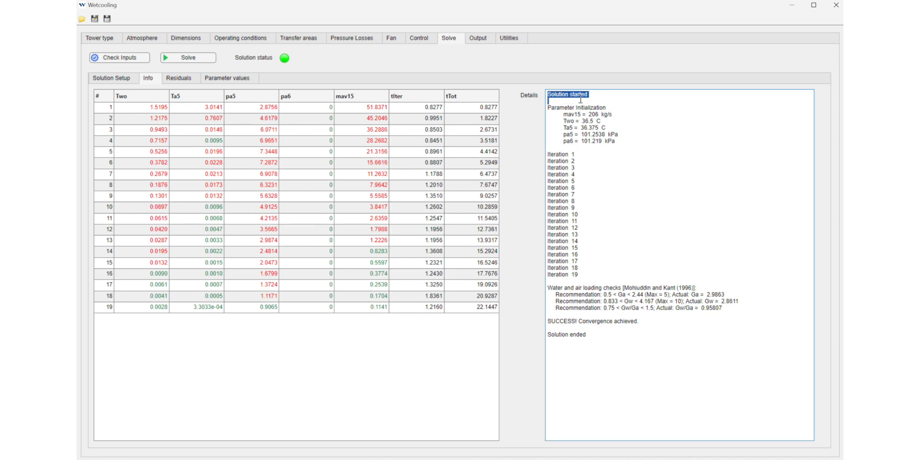
{"action": "left_click", "coordinate": [620, 142]}
{"action": "left_click_drag", "start_coordinate": [619, 142], "coordinate": [540, 102]}
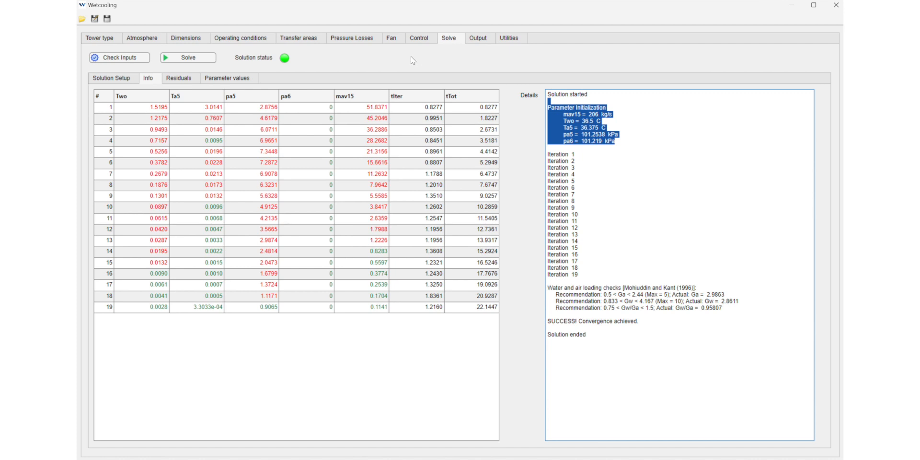
{"action": "left_click", "coordinate": [420, 39]}
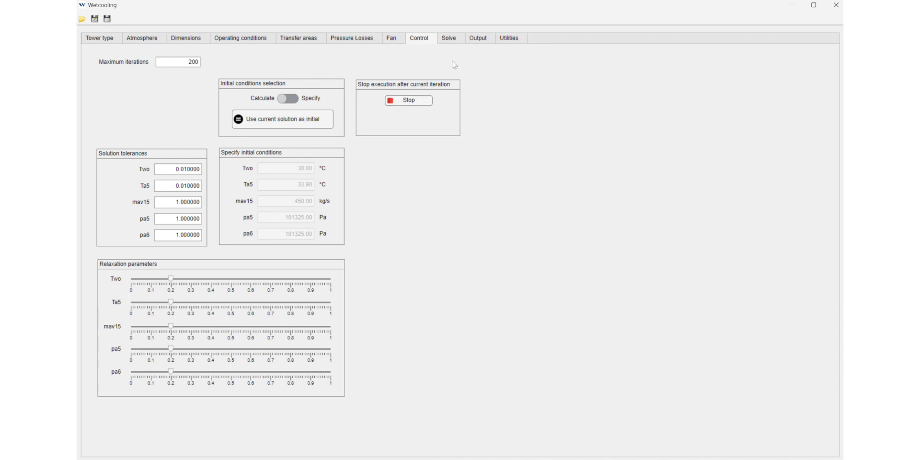
{"action": "left_click", "coordinate": [449, 38]}
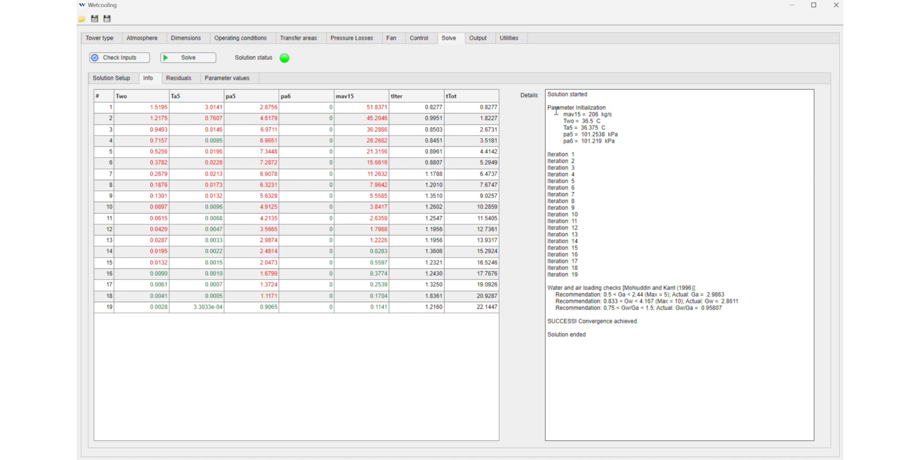
- Read the parameter initialization block, the Ga, Gw and Gw/Ga loading checks, and the end of the solution details
{"action": "left_click_drag", "start_coordinate": [557, 111], "coordinate": [635, 142]}
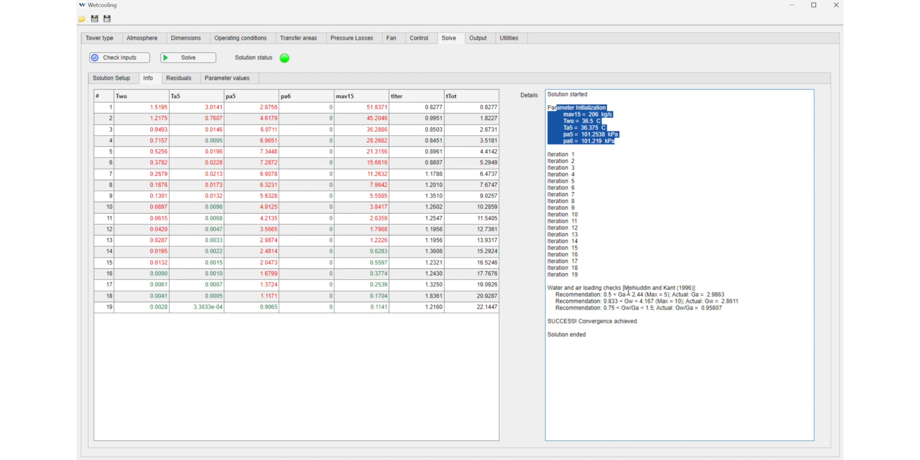
{"action": "left_click_drag", "start_coordinate": [623, 288], "coordinate": [696, 288]}
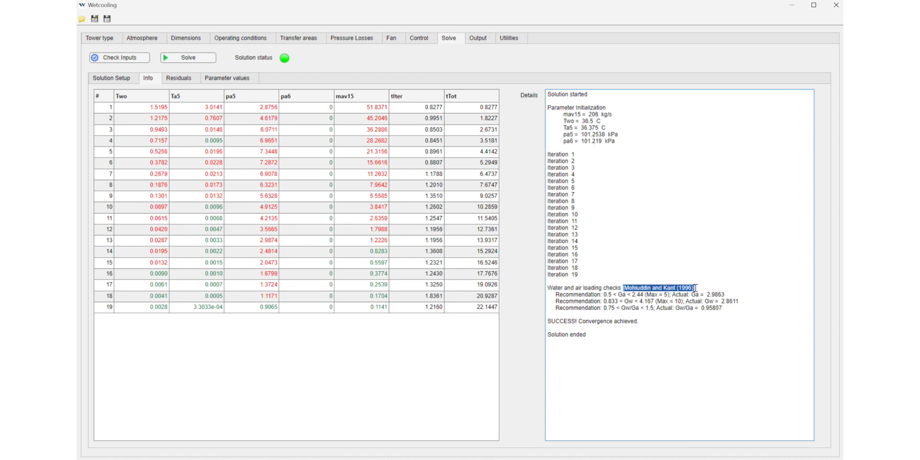
{"action": "double_click", "coordinate": [620, 294]}
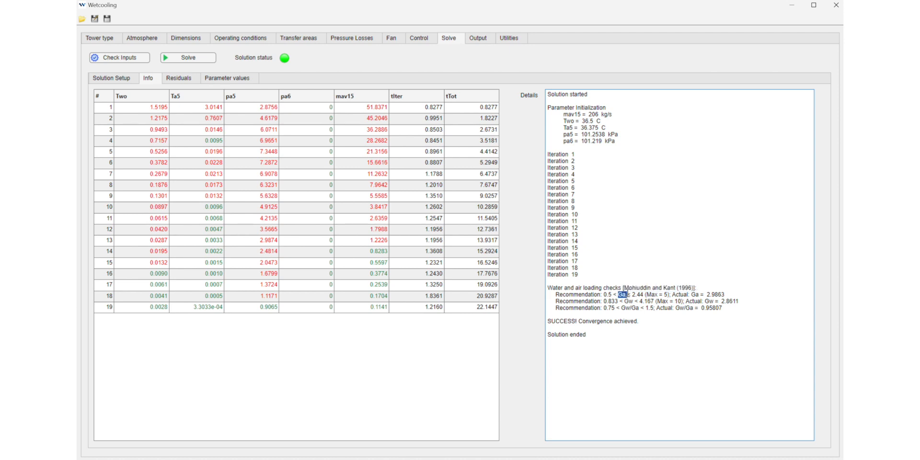
{"action": "double_click", "coordinate": [628, 301]}
{"action": "left_click_drag", "start_coordinate": [619, 308], "coordinate": [639, 306]}
{"action": "left_click", "coordinate": [562, 333]}
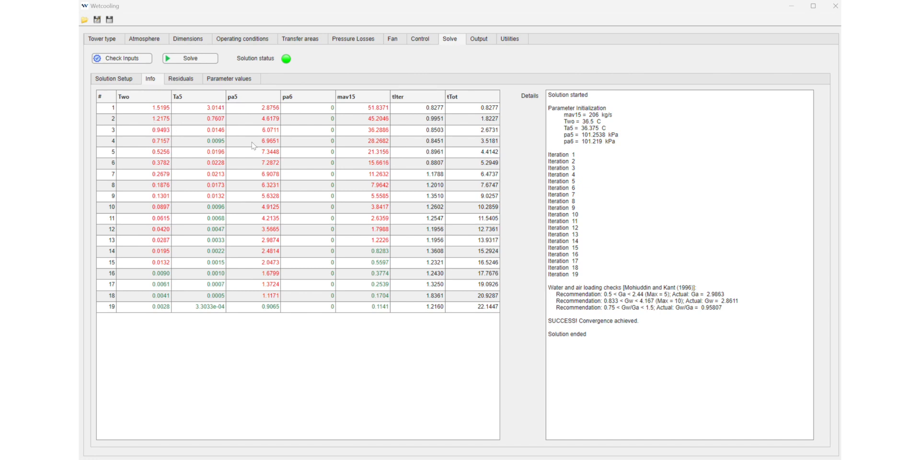
- Inspect the residual and parameter value plots, and compare the Two curve's first point with its initial value in the log
{"action": "left_click", "coordinate": [182, 81]}
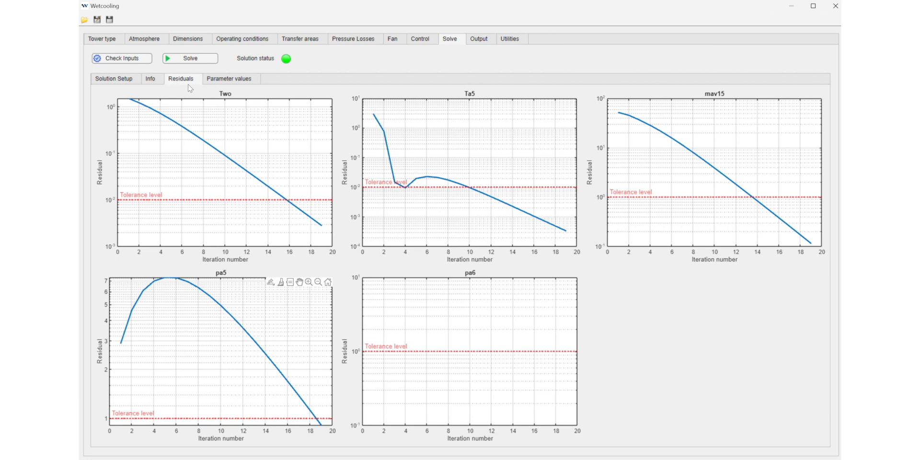
{"action": "left_click", "coordinate": [218, 82]}
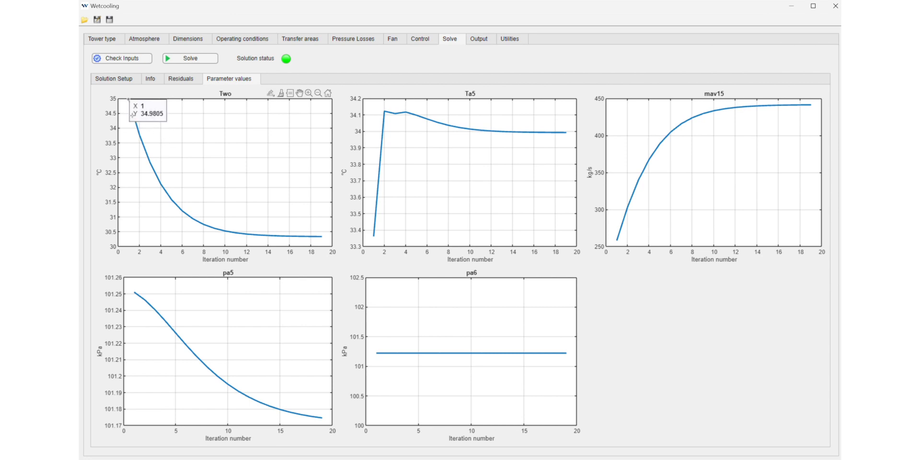
{"action": "left_click", "coordinate": [152, 80]}
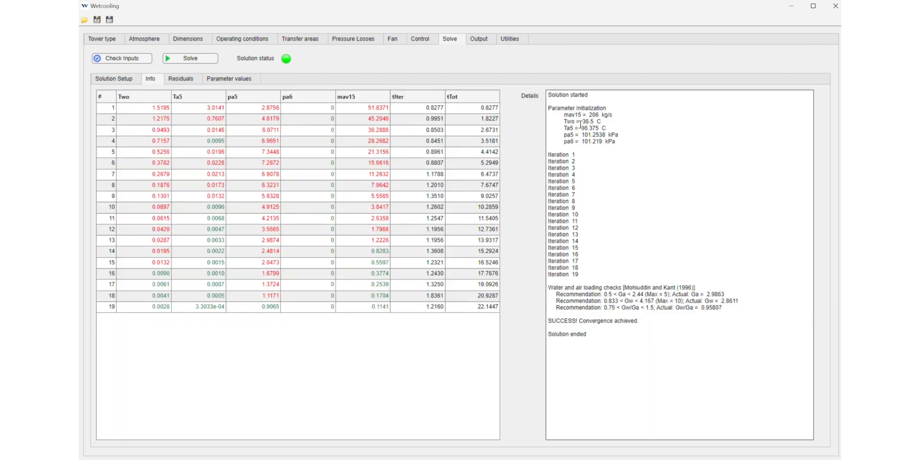
{"action": "left_click_drag", "start_coordinate": [581, 123], "coordinate": [595, 120]}
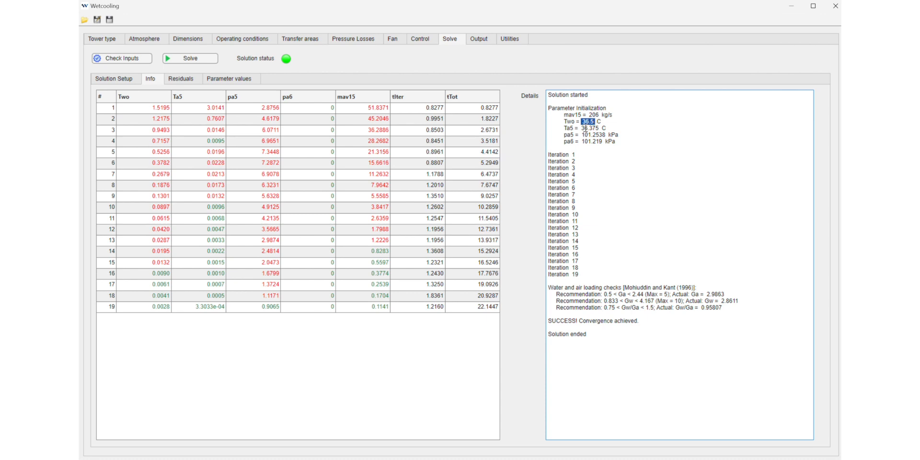
{"action": "left_click", "coordinate": [233, 81]}
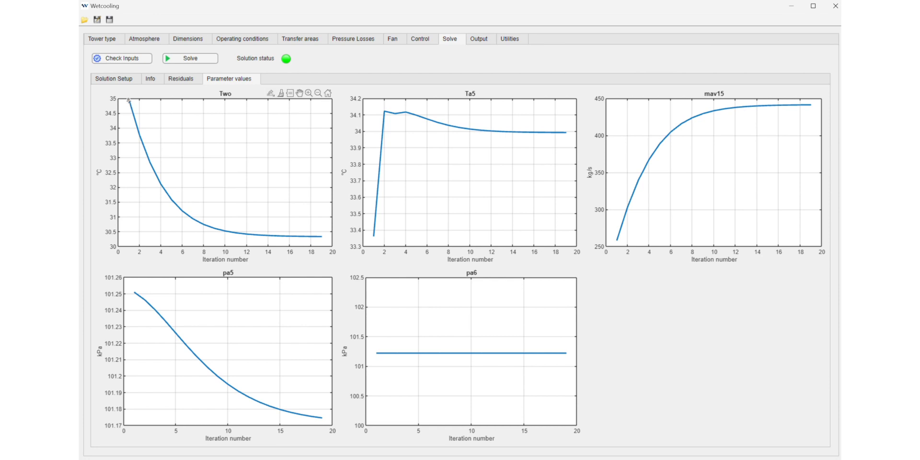
{"action": "mouse_move", "coordinate": [129, 100]}
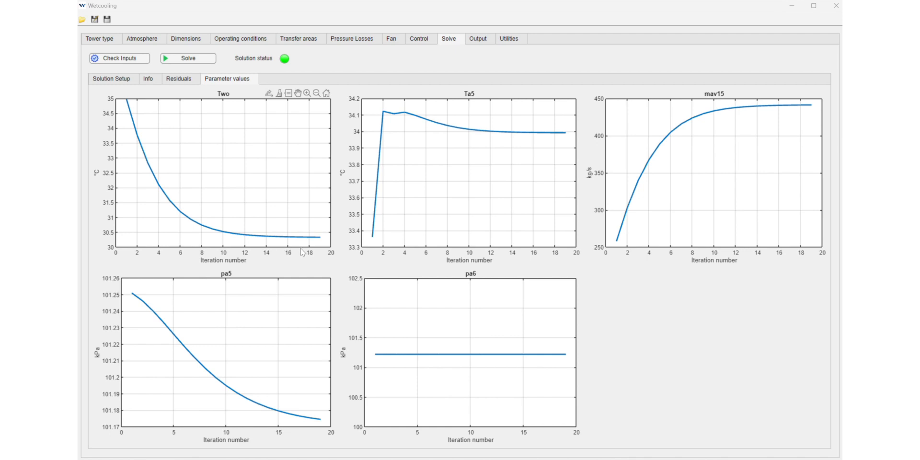
- Compare the parameter value plots with the relaxation parameters set in the solver controls
{"action": "left_click", "coordinate": [415, 42]}
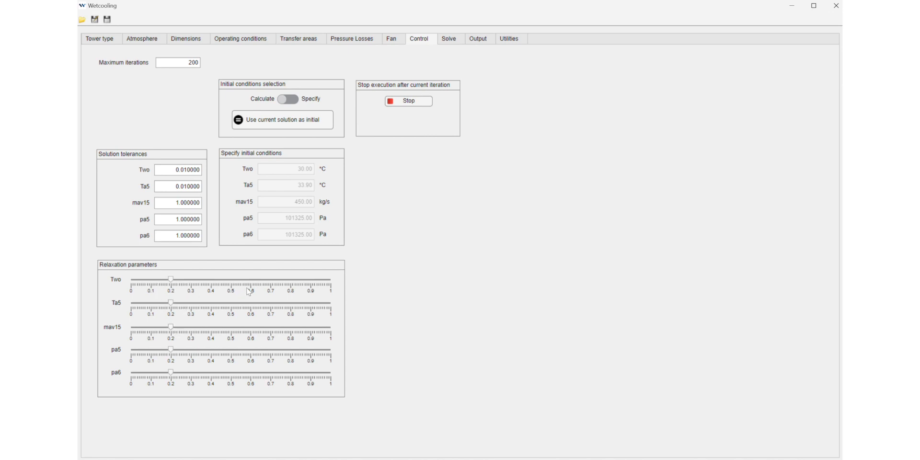
{"action": "left_click", "coordinate": [459, 38]}
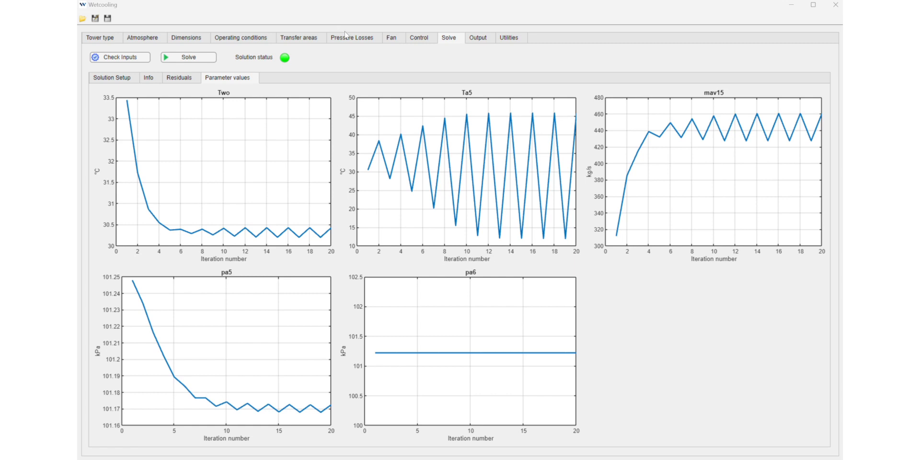
{"action": "left_click", "coordinate": [422, 39]}
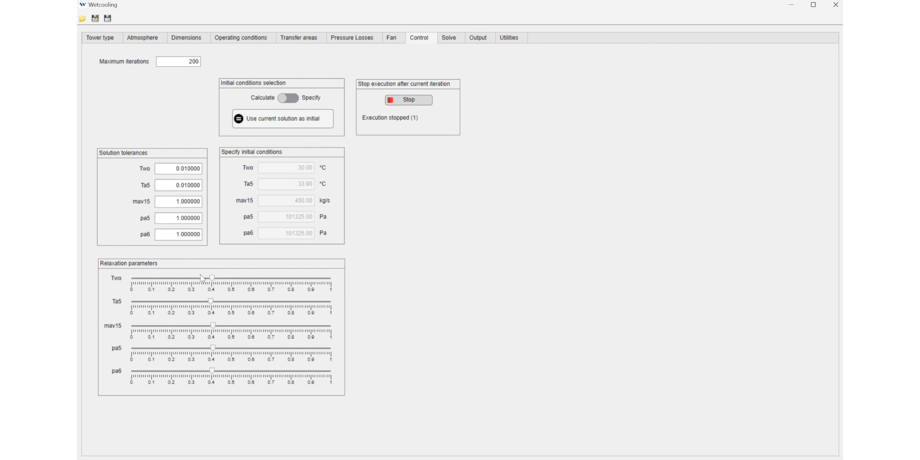
{"action": "left_click", "coordinate": [451, 38]}
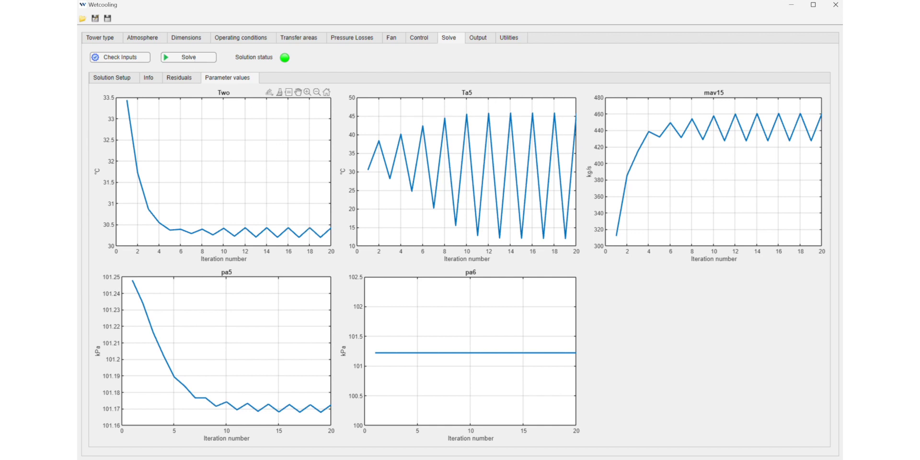
- Check the stop-execution status and read data points at iterations 17 and 14 on the Ta5 plot
{"action": "left_click", "coordinate": [414, 42]}
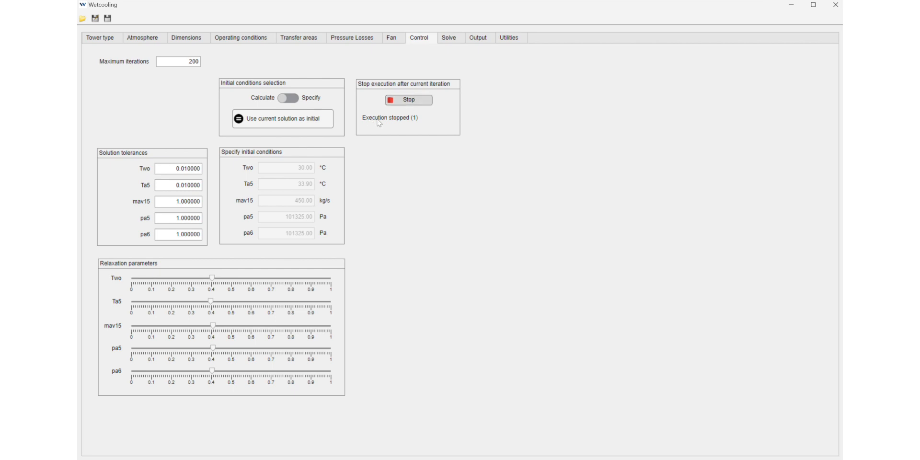
{"action": "left_click", "coordinate": [450, 38]}
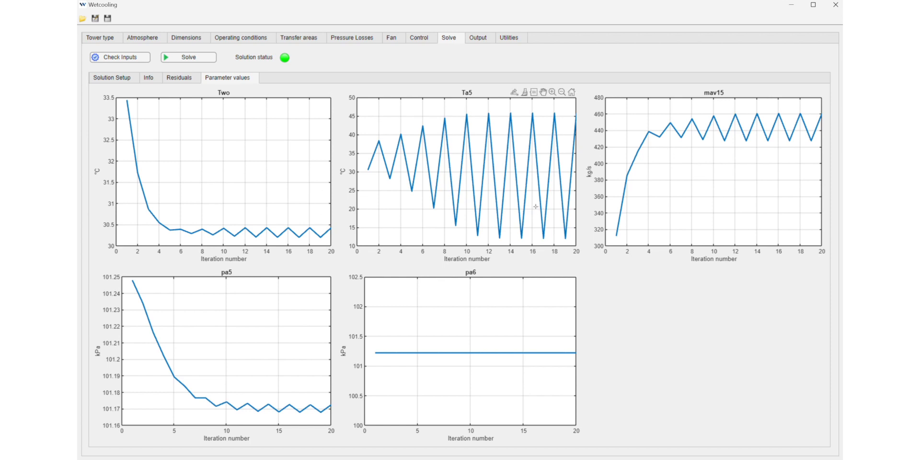
{"action": "mouse_move", "coordinate": [537, 210]}
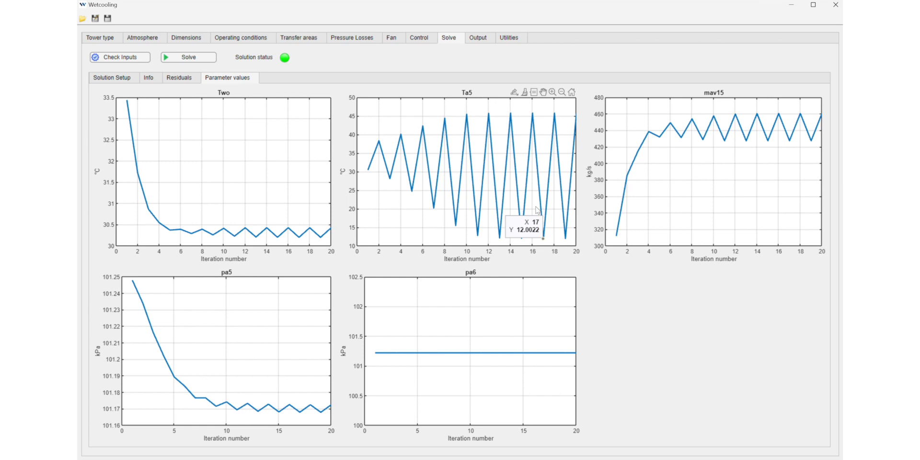
{"action": "mouse_move", "coordinate": [511, 120]}
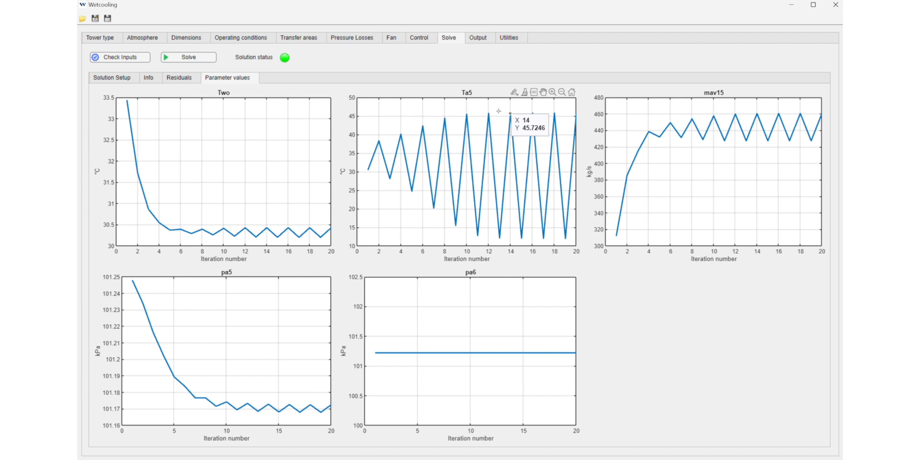
{"action": "left_click", "coordinate": [417, 42]}
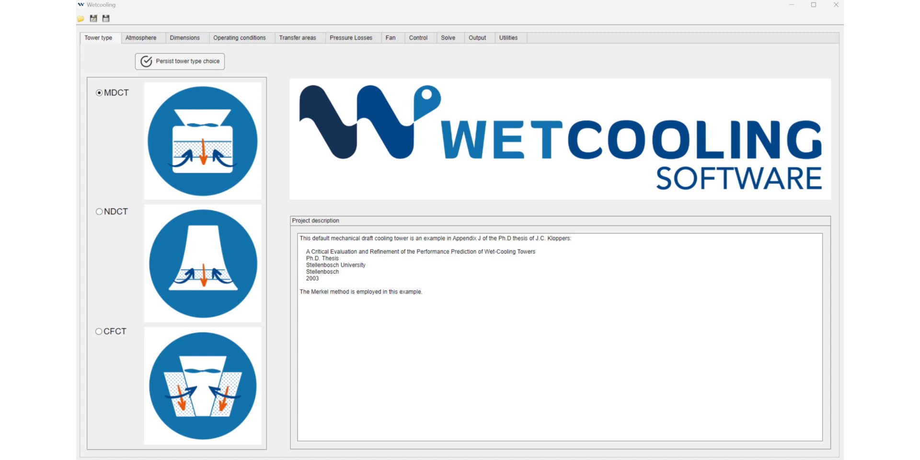
- Run the input check on the mechanical draft tower model and start the solution
{"action": "left_click", "coordinate": [451, 40]}
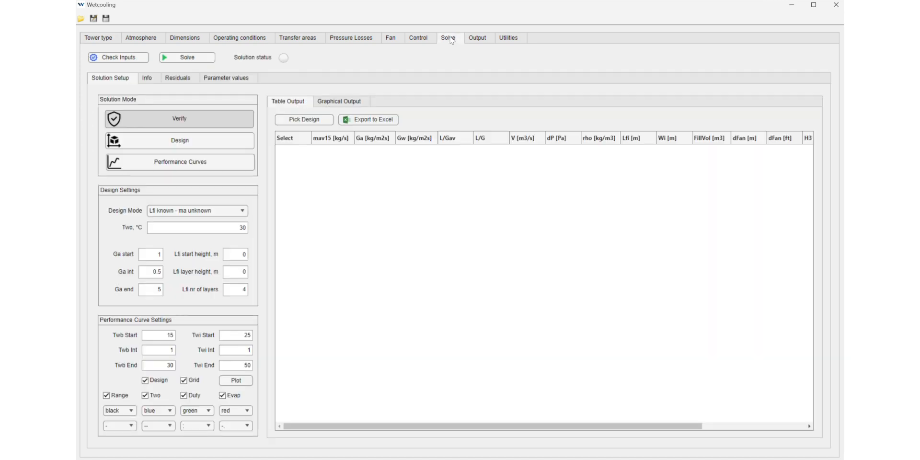
{"action": "left_click", "coordinate": [150, 79]}
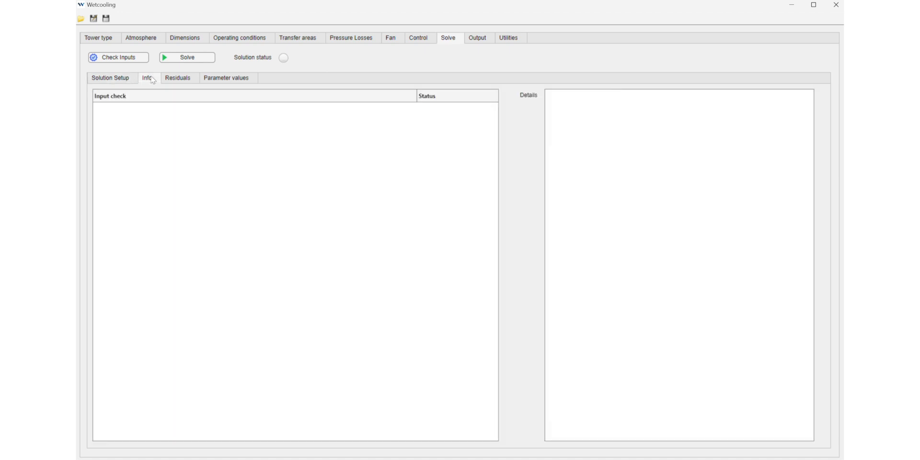
{"action": "left_click", "coordinate": [118, 61]}
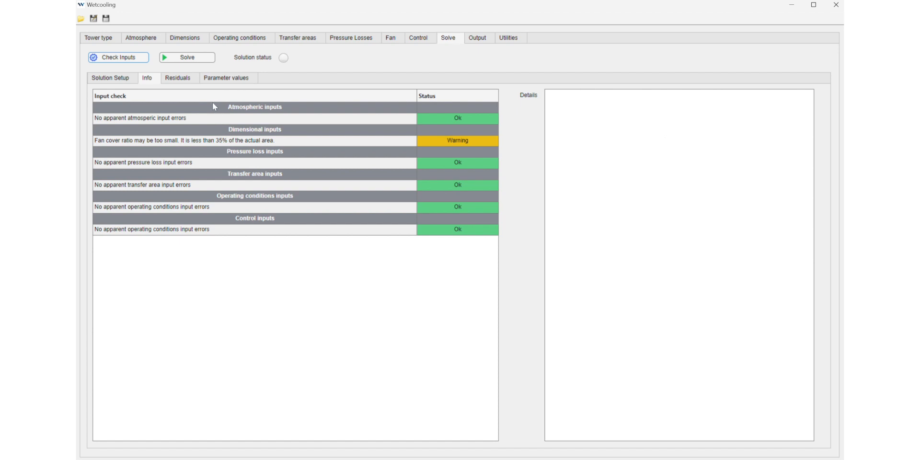
{"action": "left_click", "coordinate": [198, 59]}
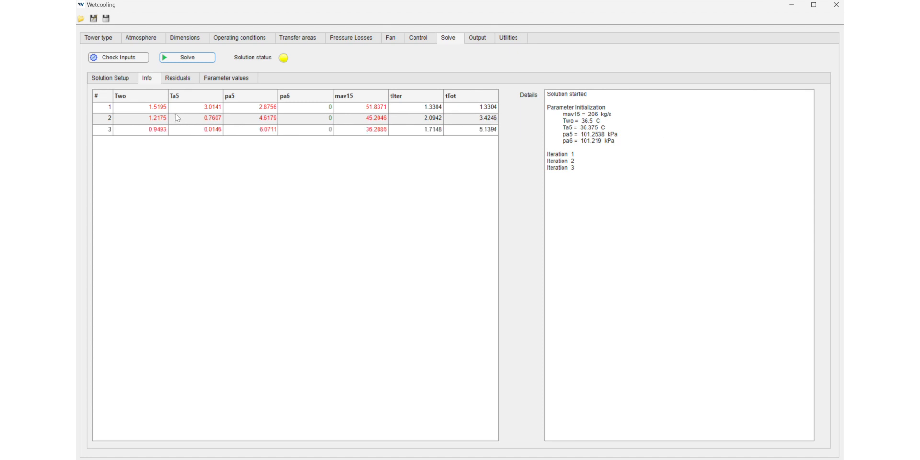
- Monitor the solution's residual plots, parameter value plots and iteration log through to the end of the run
{"action": "left_click", "coordinate": [176, 82]}
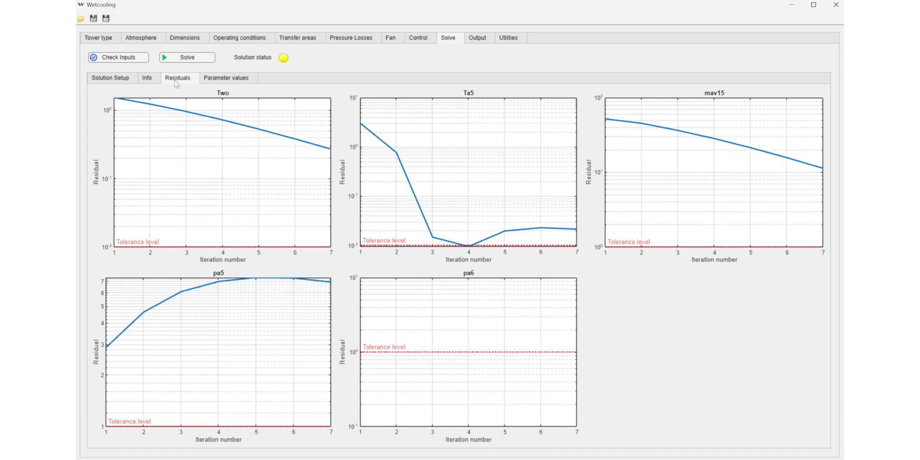
{"action": "left_click", "coordinate": [234, 83]}
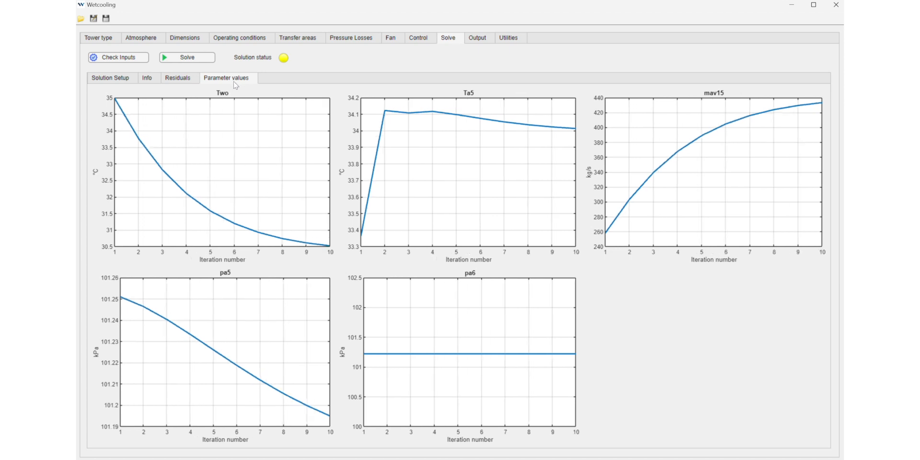
{"action": "left_click", "coordinate": [145, 80]}
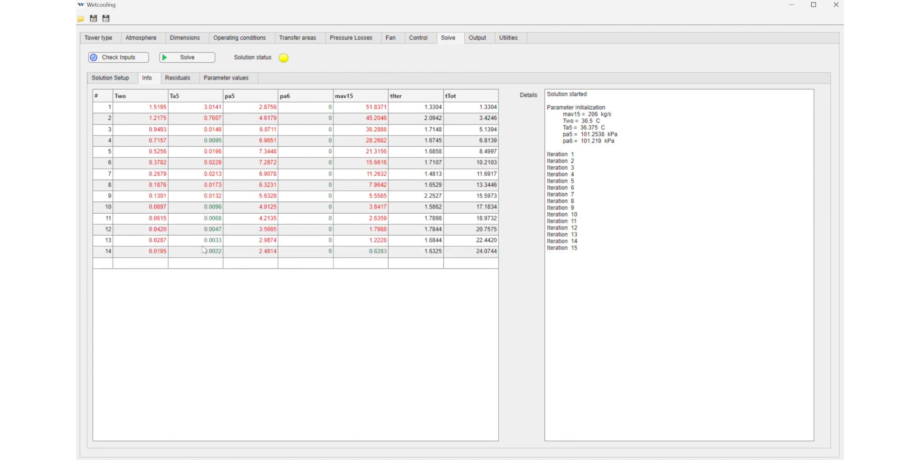
{"action": "left_click", "coordinate": [189, 74]}
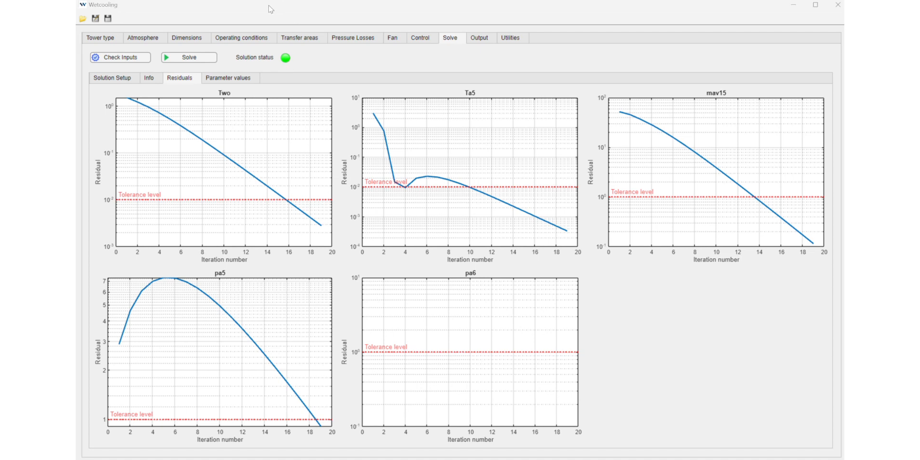
{"action": "left_click", "coordinate": [149, 79]}
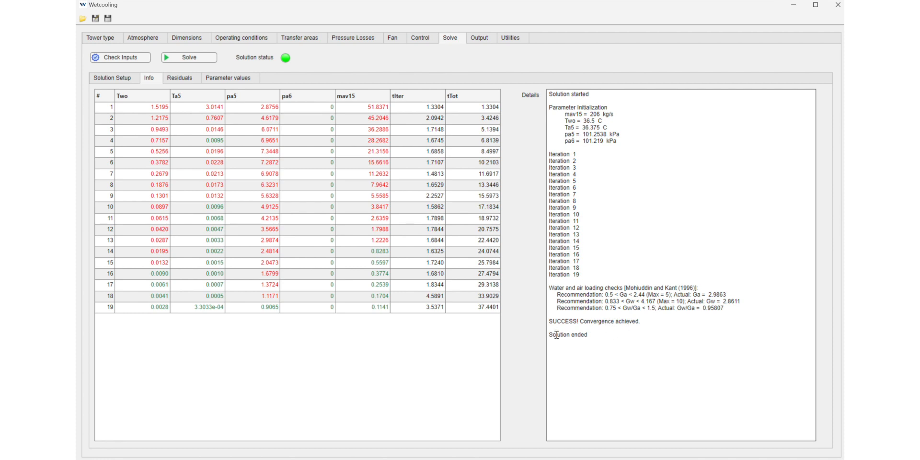
- Read the main outputs, flow rates and air inlet and outlet values in the output summary
{"action": "left_click", "coordinate": [483, 41]}
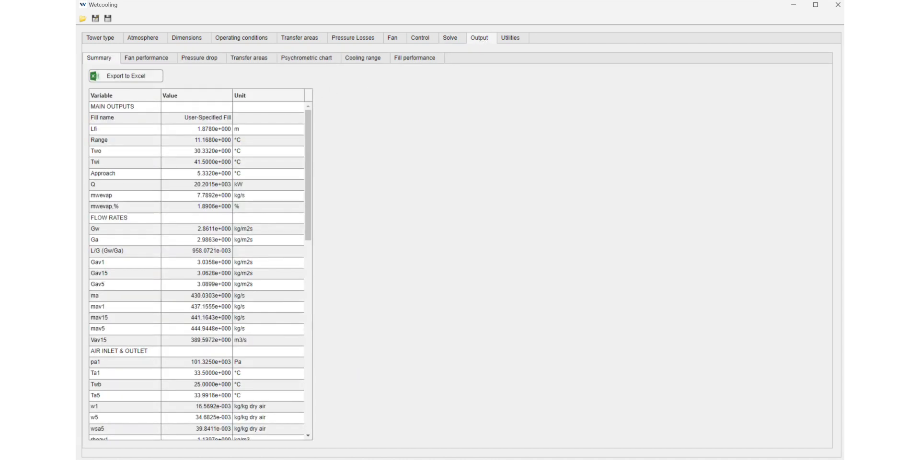
{"action": "scroll", "coordinate": [179, 190], "scroll_direction": "down", "scroll_amount": 5}
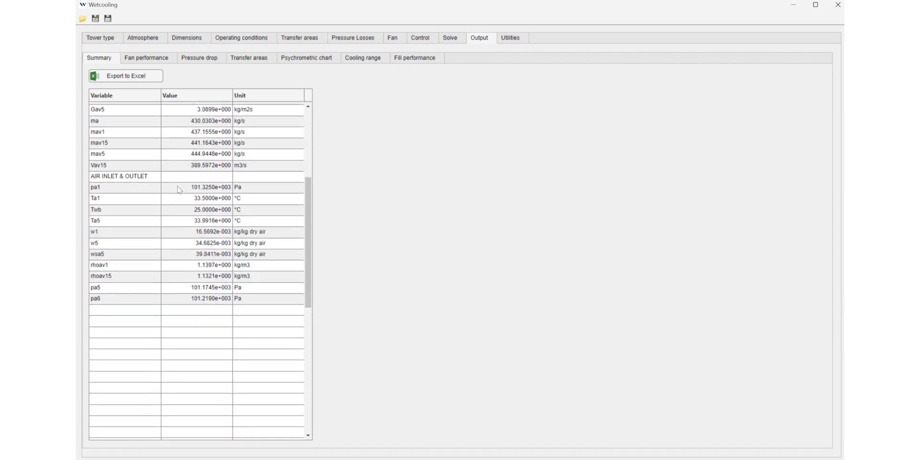
{"action": "scroll", "coordinate": [179, 190], "scroll_direction": "down", "scroll_amount": 1}
{"action": "scroll", "coordinate": [185, 189], "scroll_direction": "up", "scroll_amount": 6}
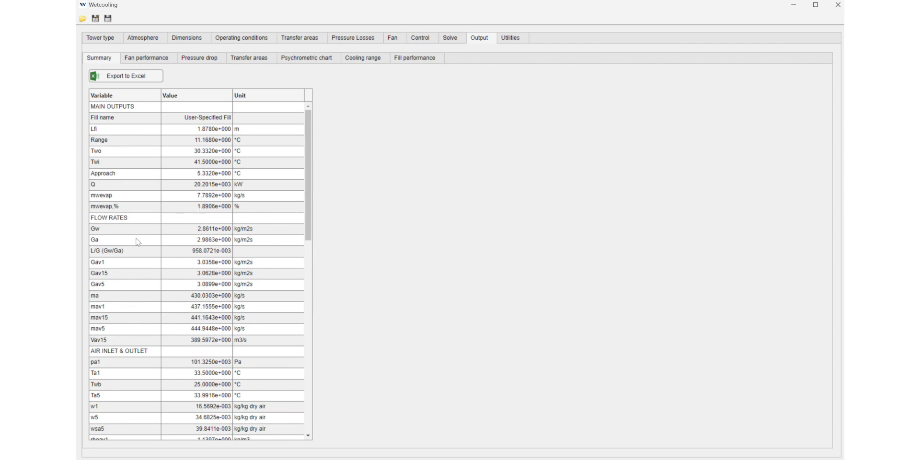
{"action": "scroll", "coordinate": [136, 367], "scroll_direction": "down", "scroll_amount": 2}
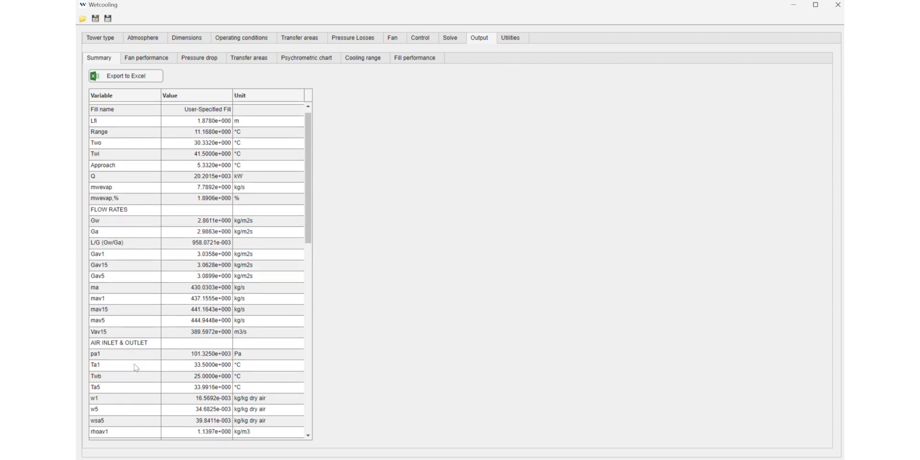
{"action": "scroll", "coordinate": [136, 367], "scroll_direction": "down", "scroll_amount": 3}
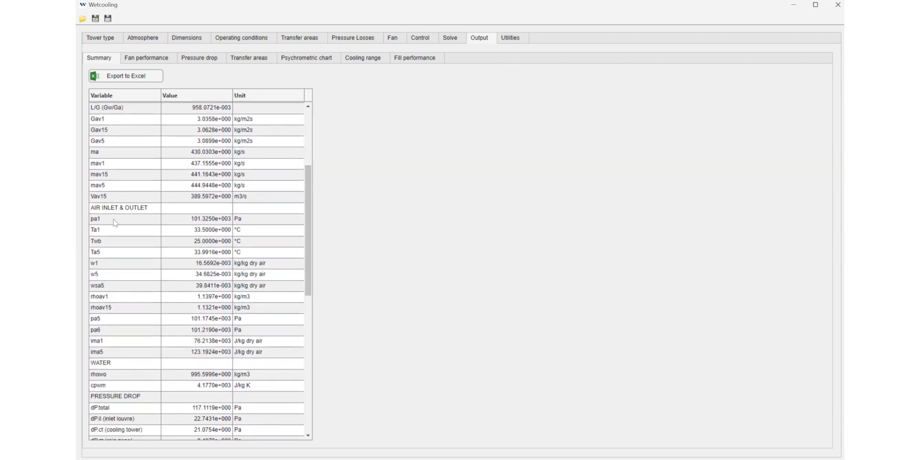
- Examine the pressure drops, loss coefficients, transfer coefficients and mechanical draft parameters in the output summary
{"action": "scroll", "coordinate": [124, 279], "scroll_direction": "down", "scroll_amount": 4}
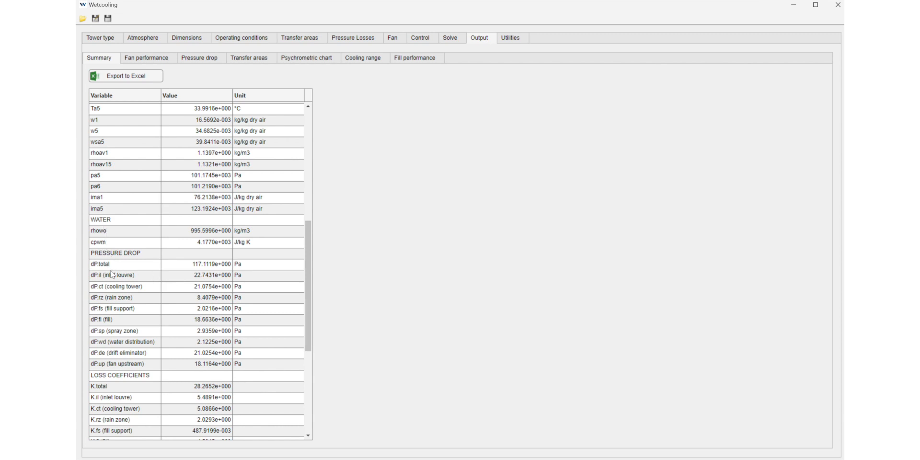
{"action": "scroll", "coordinate": [111, 274], "scroll_direction": "down", "scroll_amount": 6}
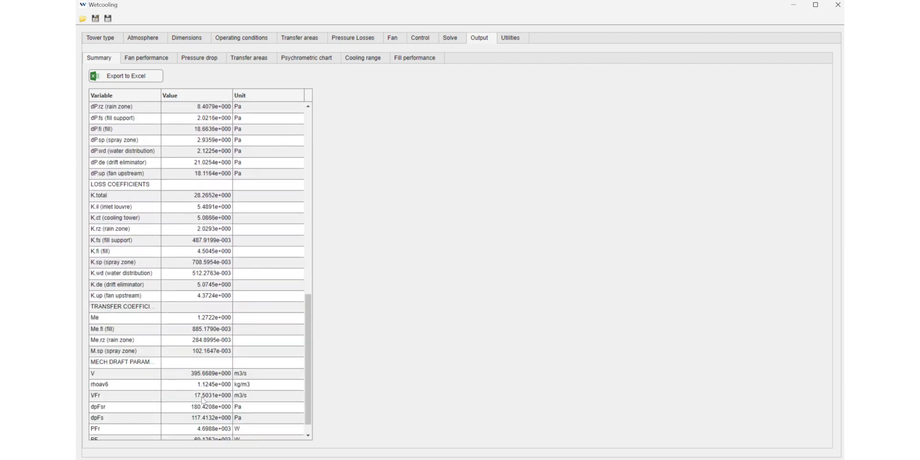
{"action": "scroll", "coordinate": [202, 401], "scroll_direction": "down", "scroll_amount": 1}
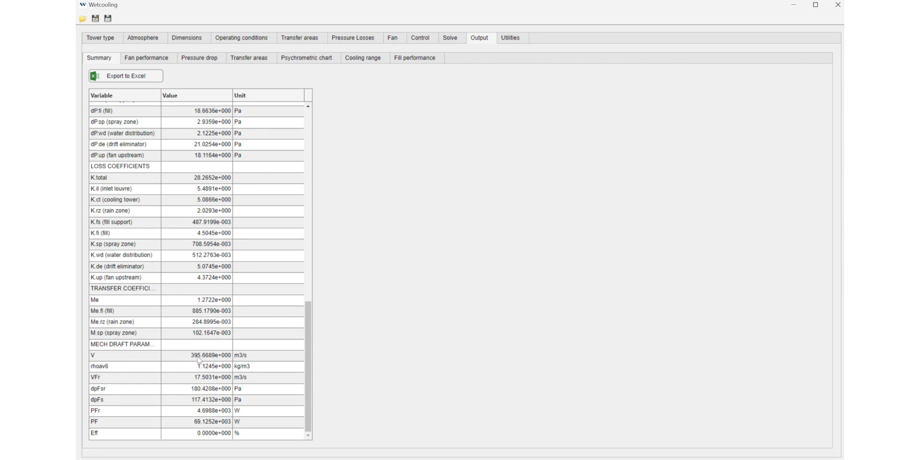
{"action": "scroll", "coordinate": [183, 281], "scroll_direction": "up", "scroll_amount": 3}
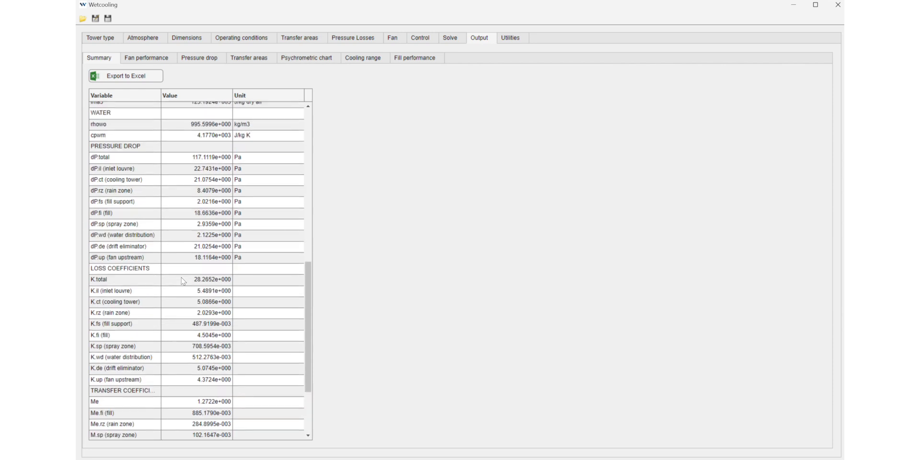
{"action": "scroll", "coordinate": [182, 281], "scroll_direction": "up", "scroll_amount": 1}
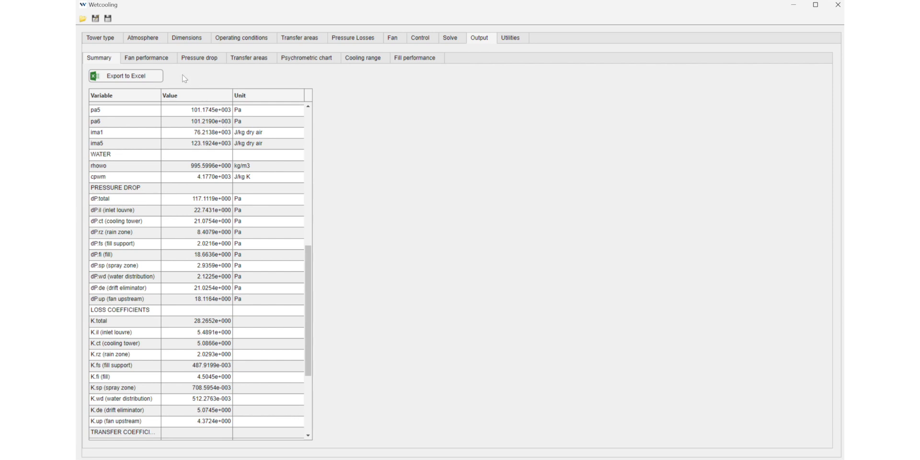
- Examine the fan operating point on the fan performance curves and compare them with the reference fan specification
{"action": "left_click", "coordinate": [158, 58]}
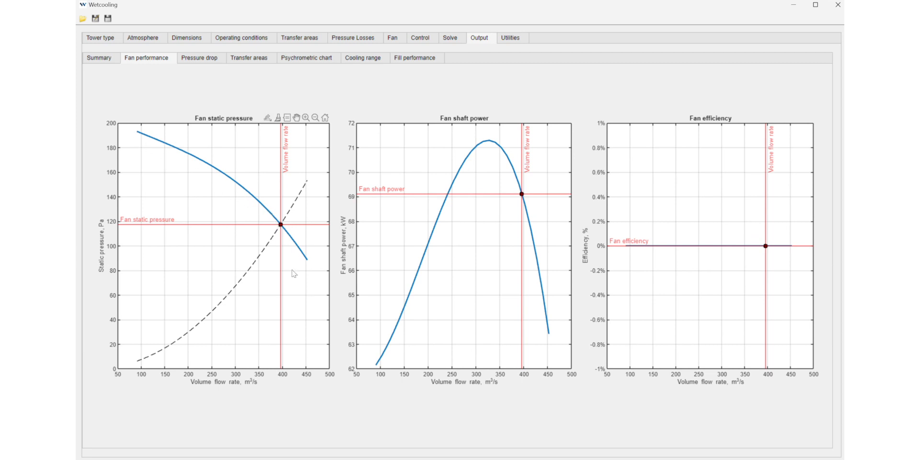
{"action": "left_click", "coordinate": [400, 41]}
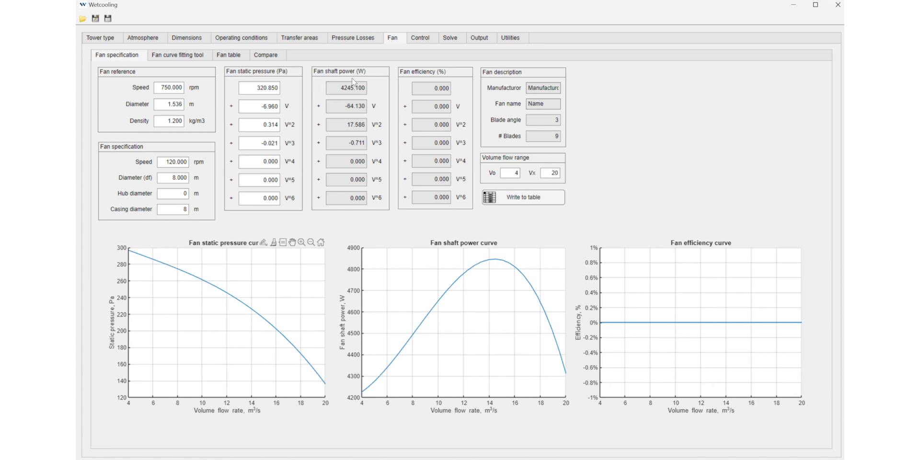
{"action": "left_click", "coordinate": [477, 40]}
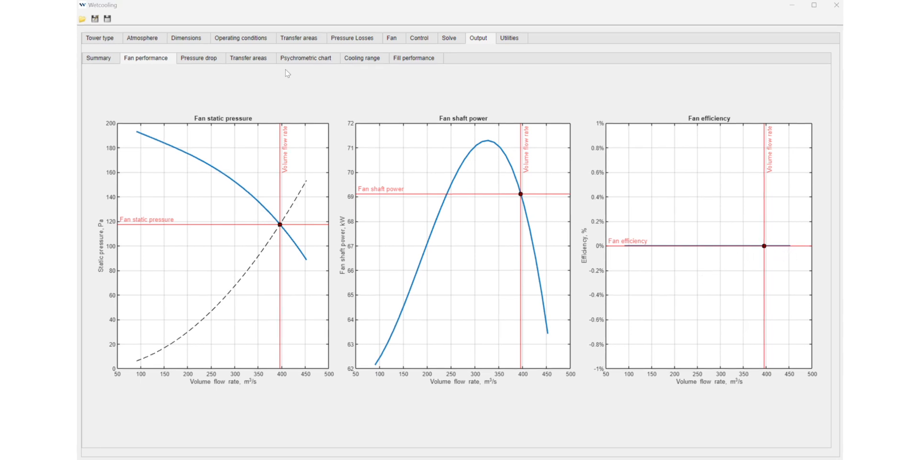
- Start exporting the output summary to an Excel file, and cancel without saving
{"action": "left_click", "coordinate": [96, 59]}
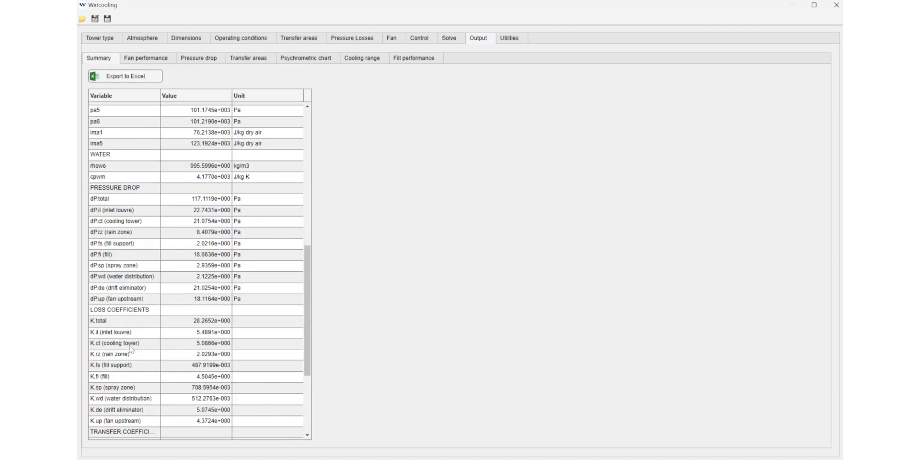
{"action": "left_click", "coordinate": [124, 76]}
{"action": "left_click", "coordinate": [124, 78]}
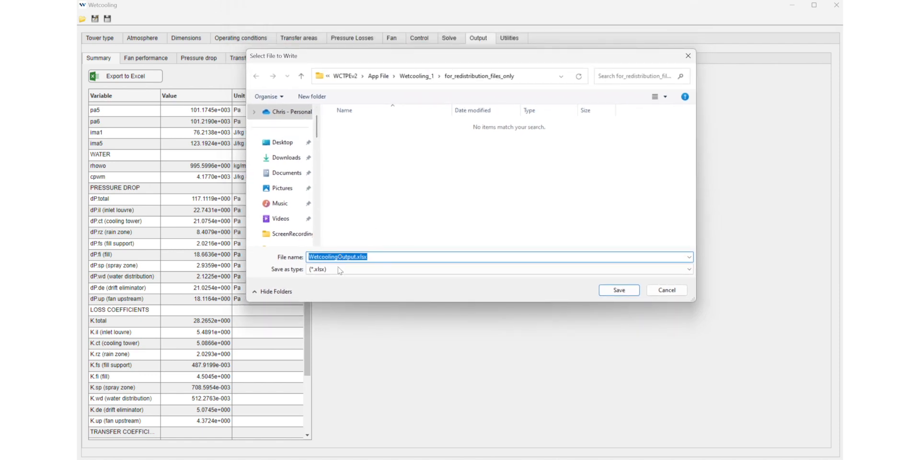
{"action": "left_click", "coordinate": [663, 293]}
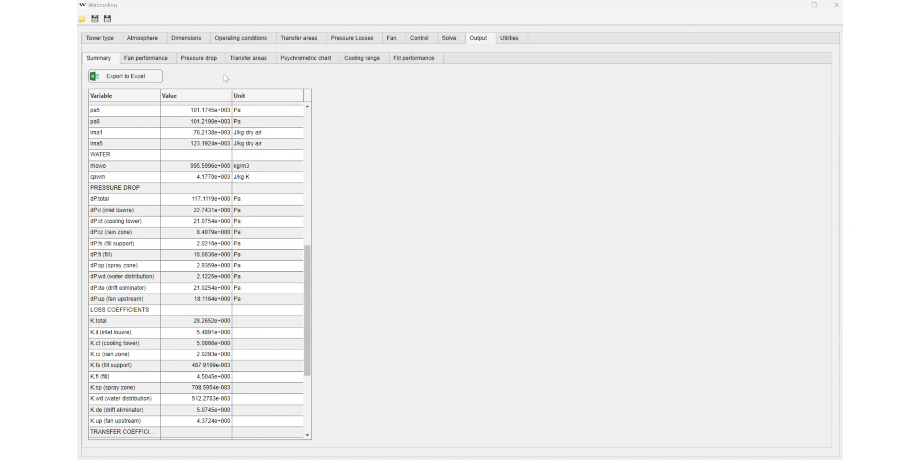
- Compare the pressure drop contributions of the tower components, including the inlet louvre, fill and fan upstream bars
{"action": "left_click", "coordinate": [212, 58]}
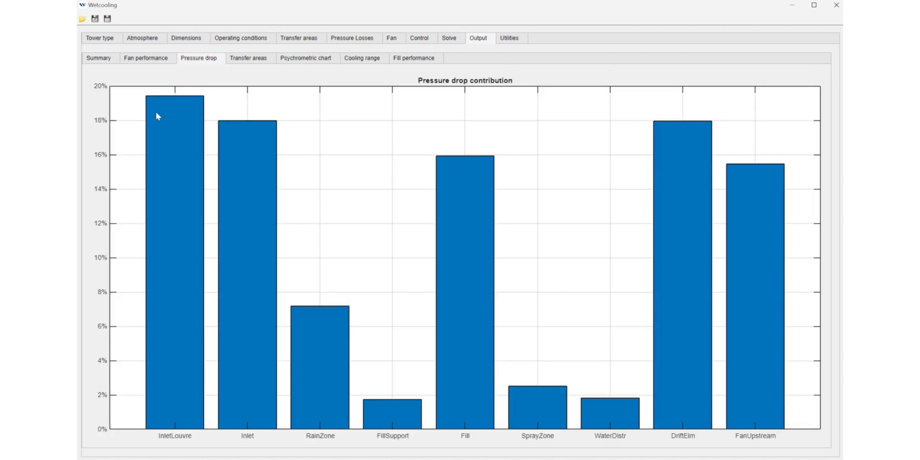
{"action": "mouse_move", "coordinate": [157, 113]}
{"action": "mouse_move", "coordinate": [445, 302]}
{"action": "mouse_move", "coordinate": [771, 228]}
{"action": "mouse_move", "coordinate": [170, 411]}
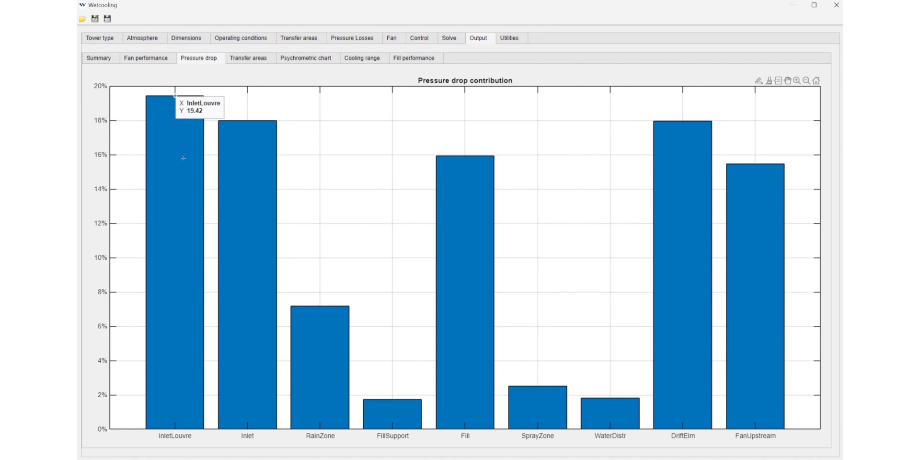
- Compare the energy transfer contributions of the fill and the rain zone
{"action": "left_click", "coordinate": [258, 58]}
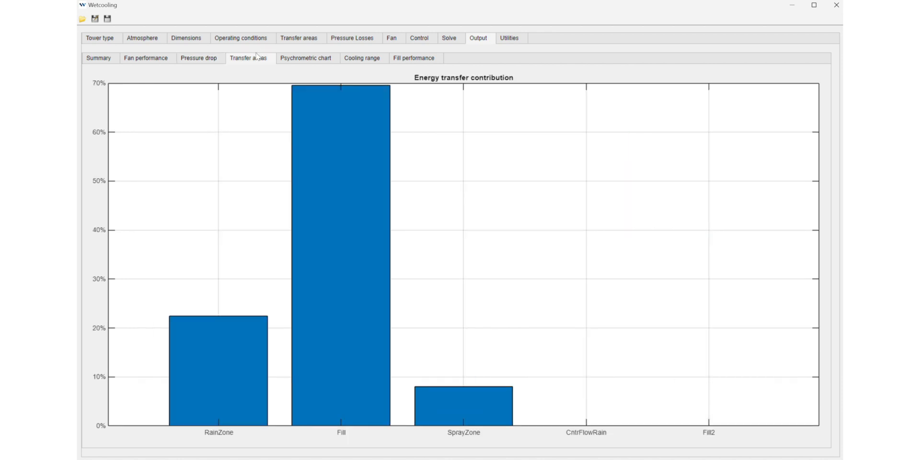
{"action": "left_click", "coordinate": [342, 87]}
{"action": "mouse_move", "coordinate": [213, 358]}
- Examine the inlet and outlet air points on the psychrometric chart, and the range and approach on the cooling range plot
{"action": "left_click", "coordinate": [317, 64]}
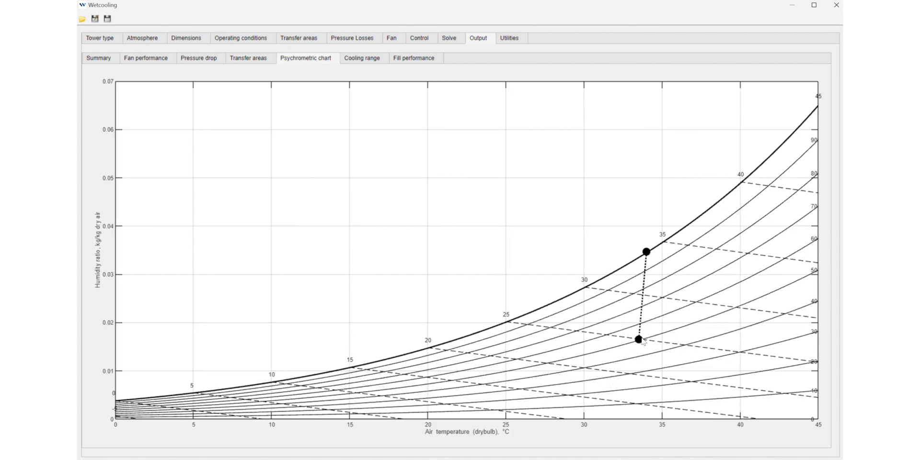
{"action": "mouse_move", "coordinate": [641, 343]}
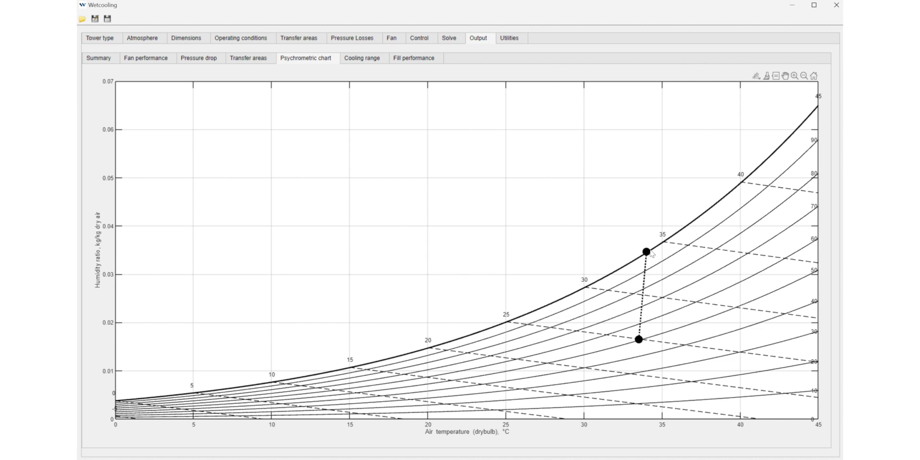
{"action": "mouse_move", "coordinate": [648, 250]}
{"action": "left_click", "coordinate": [356, 61]}
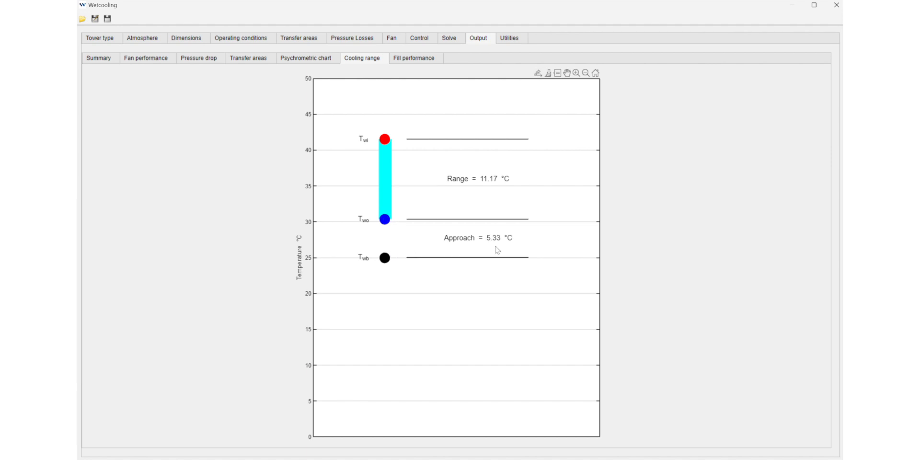
- Examine the fill performance curves alongside the fill's transfer coefficient and loss coefficient equations in the model inputs
{"action": "left_click", "coordinate": [412, 61]}
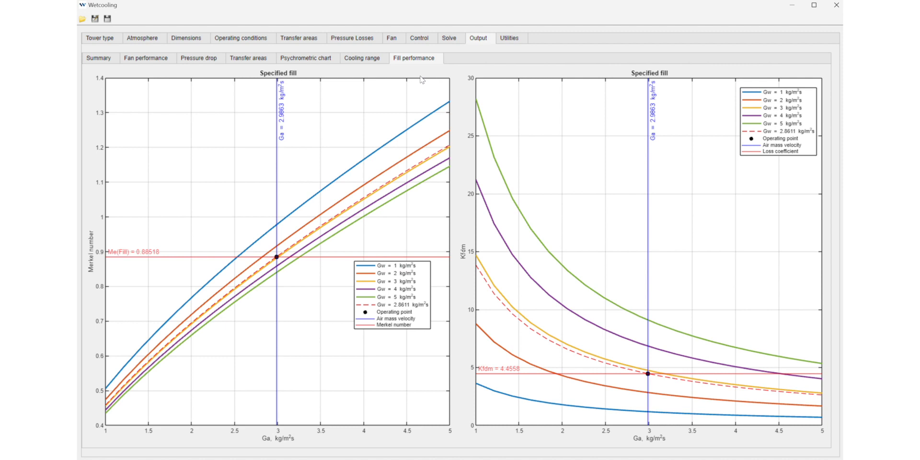
{"action": "left_click", "coordinate": [316, 38]}
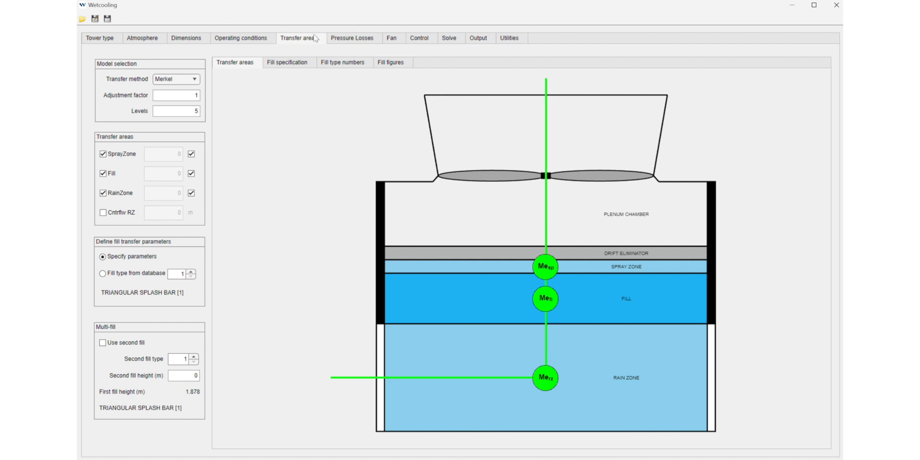
{"action": "left_click", "coordinate": [288, 63]}
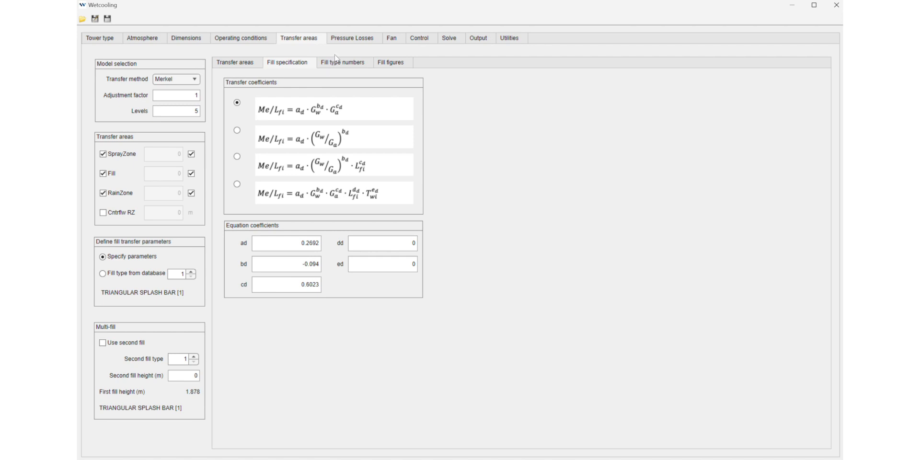
{"action": "left_click", "coordinate": [346, 40]}
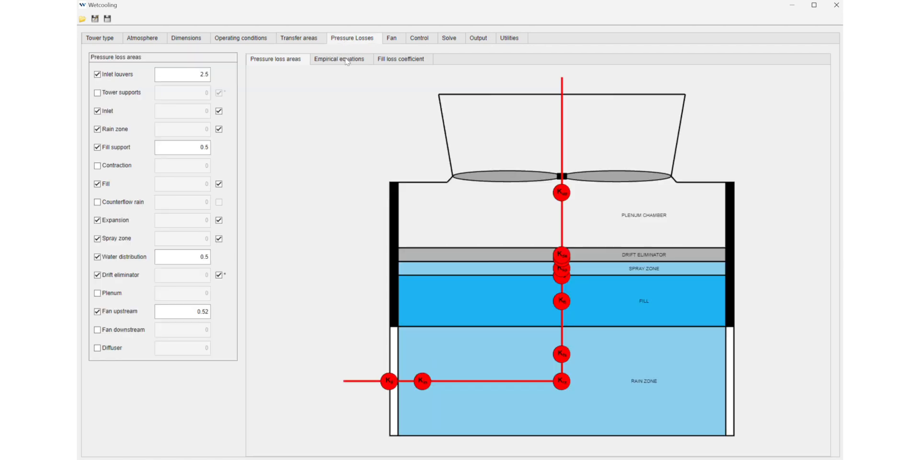
{"action": "left_click", "coordinate": [392, 66]}
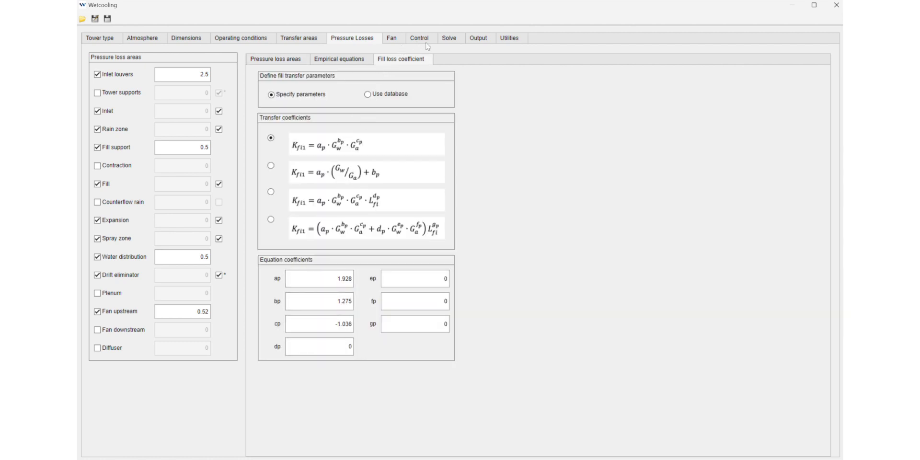
{"action": "left_click", "coordinate": [493, 41]}
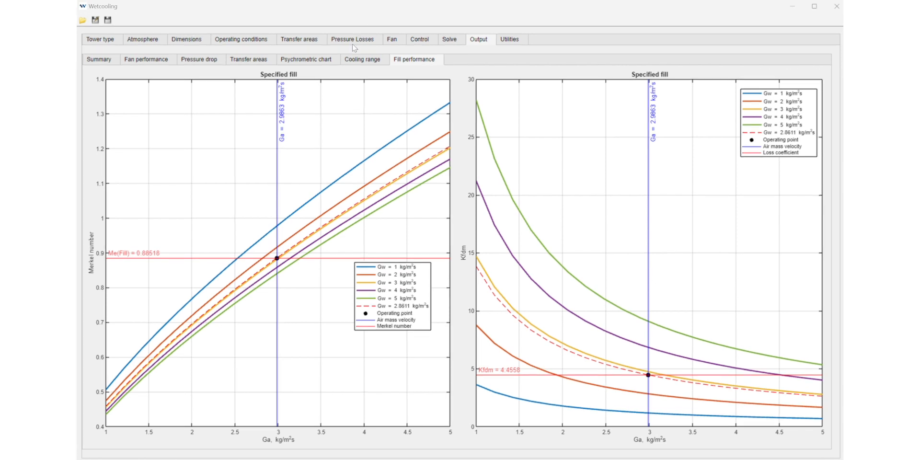
- Read the outlet air point's temperature and humidity ratio on the psychrometric chart
{"action": "left_click", "coordinate": [309, 66]}
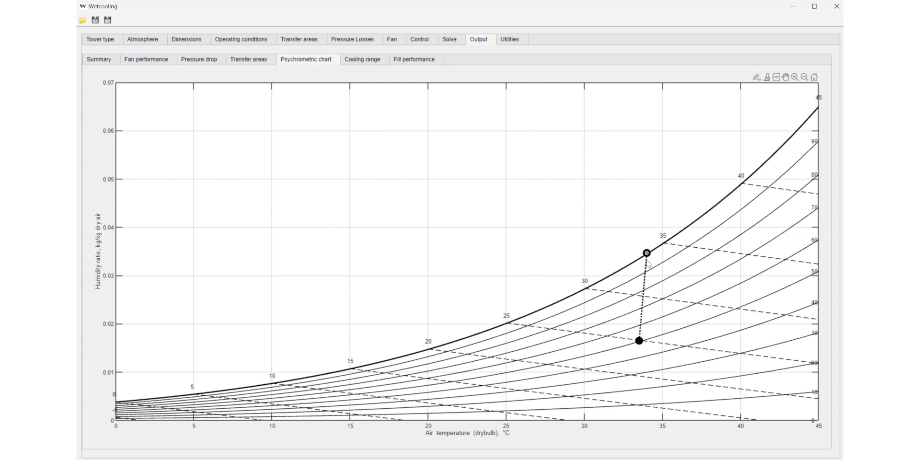
{"action": "mouse_move", "coordinate": [647, 257]}
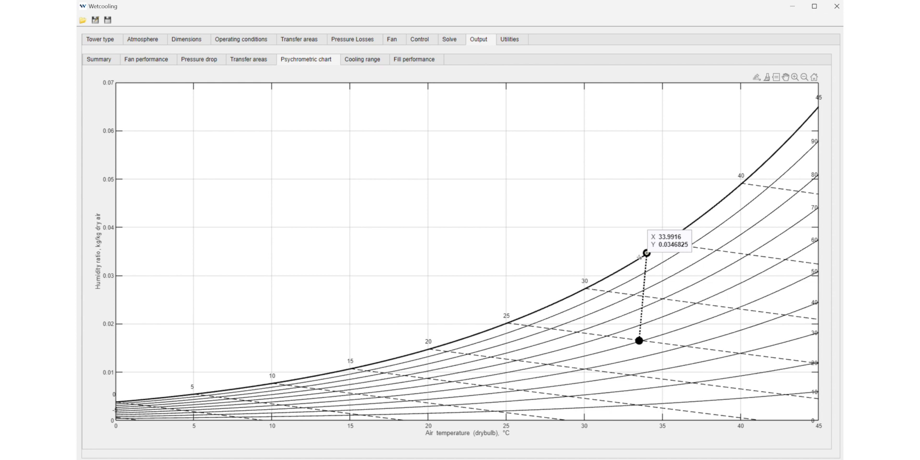
- Change the transfer method to Poppe and set the adjustment factor to 1.07
{"action": "left_click", "coordinate": [293, 42]}
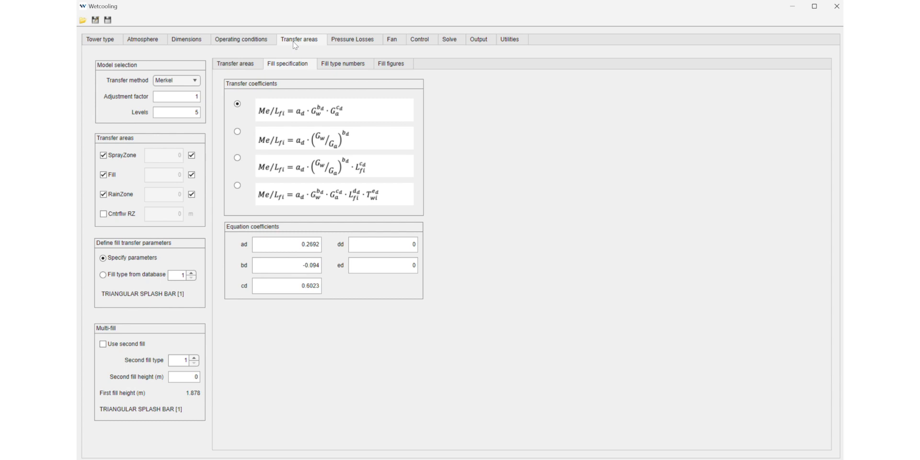
{"action": "left_click", "coordinate": [179, 84]}
{"action": "left_click", "coordinate": [177, 105]}
{"action": "double_click", "coordinate": [193, 96]}
- Solve the tower model again with the Poppe method
{"action": "left_click", "coordinate": [457, 43]}
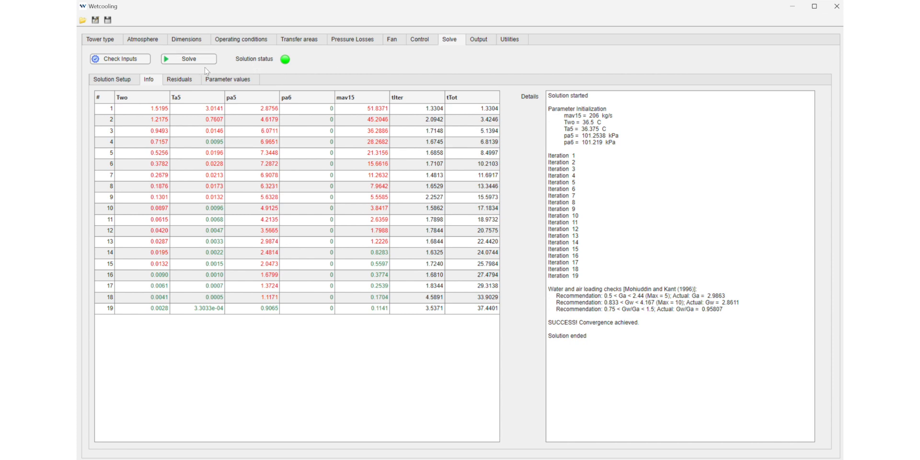
{"action": "left_click", "coordinate": [190, 60]}
{"action": "left_click", "coordinate": [191, 60]}
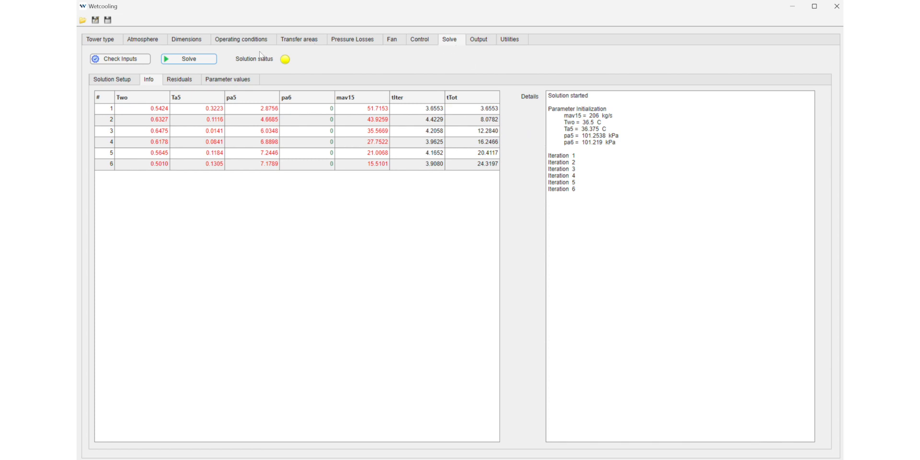
- Review the transfer and control settings during the run, and monitor the residuals, parameter values and iteration log
{"action": "left_click", "coordinate": [314, 40]}
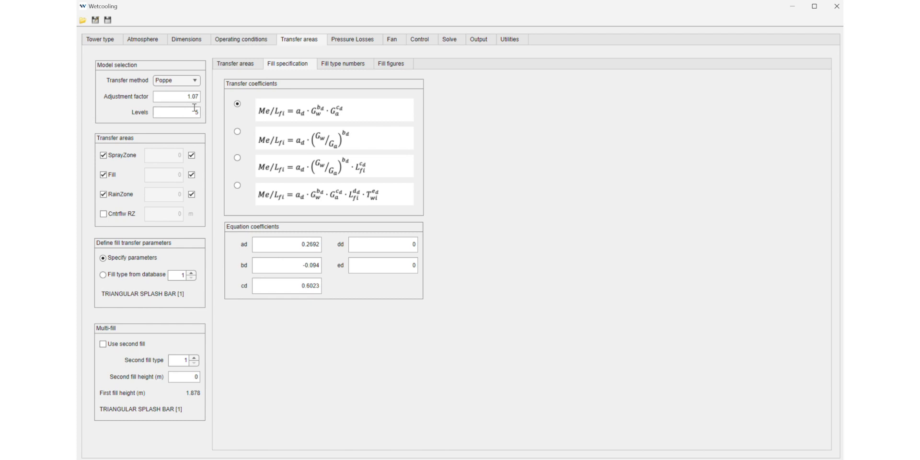
{"action": "left_click", "coordinate": [446, 43]}
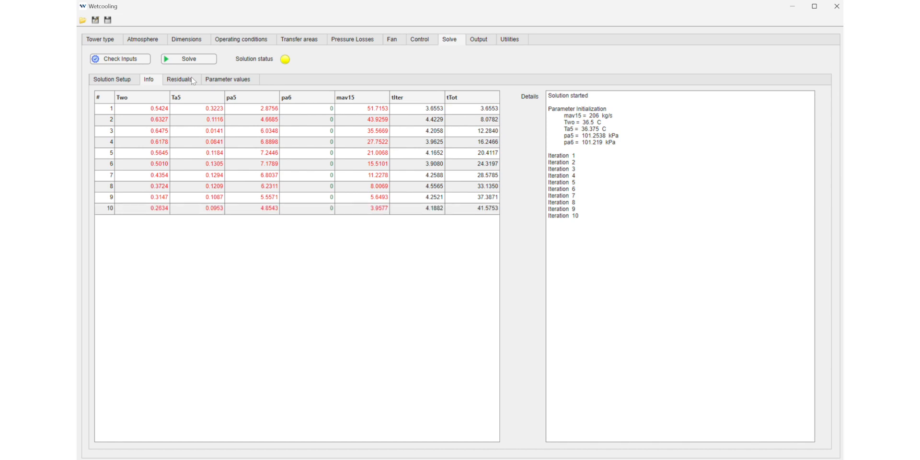
{"action": "left_click", "coordinate": [192, 79]}
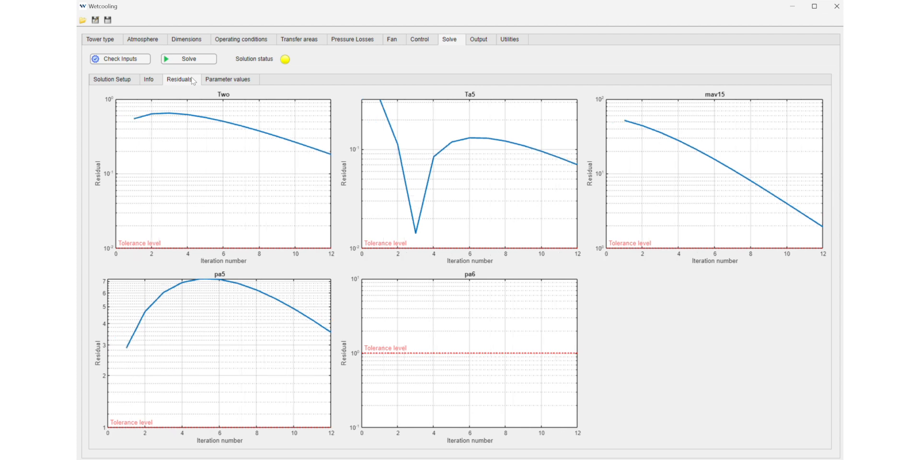
{"action": "left_click", "coordinate": [426, 44]}
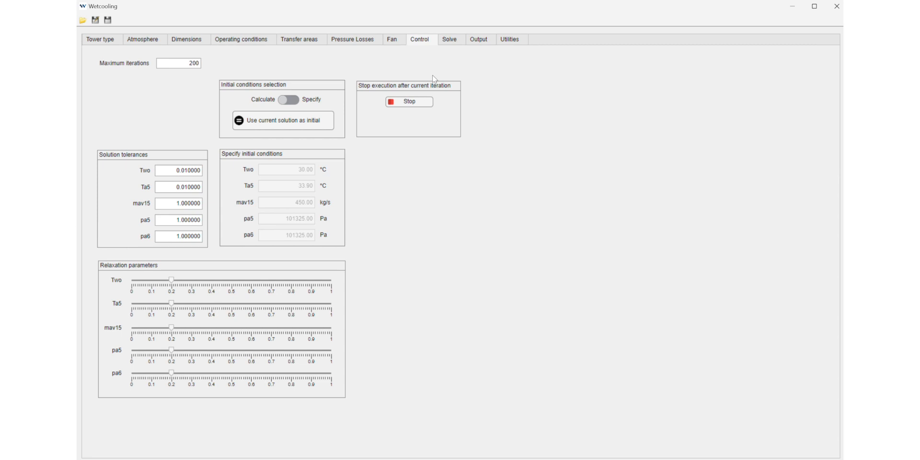
{"action": "left_click", "coordinate": [450, 42]}
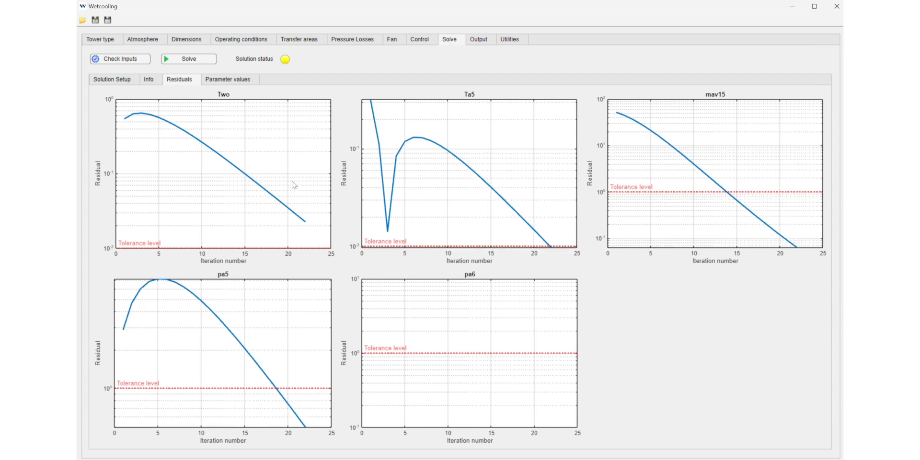
{"action": "mouse_move", "coordinate": [292, 235]}
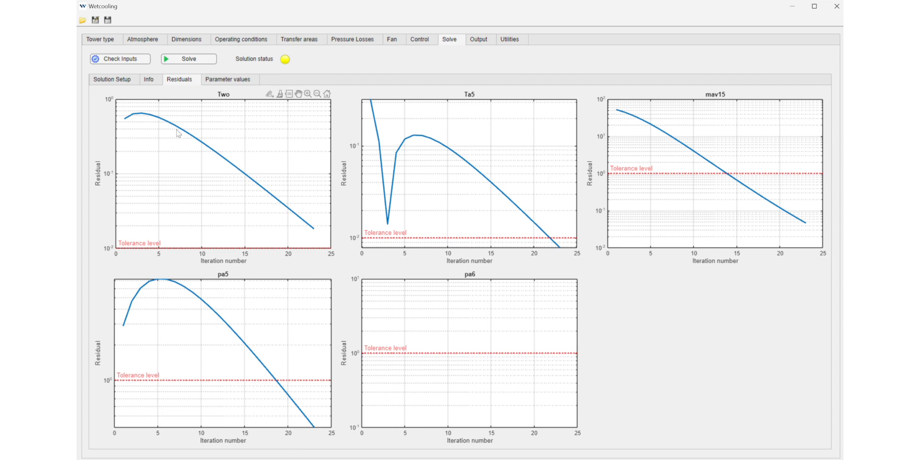
{"action": "left_click", "coordinate": [248, 81]}
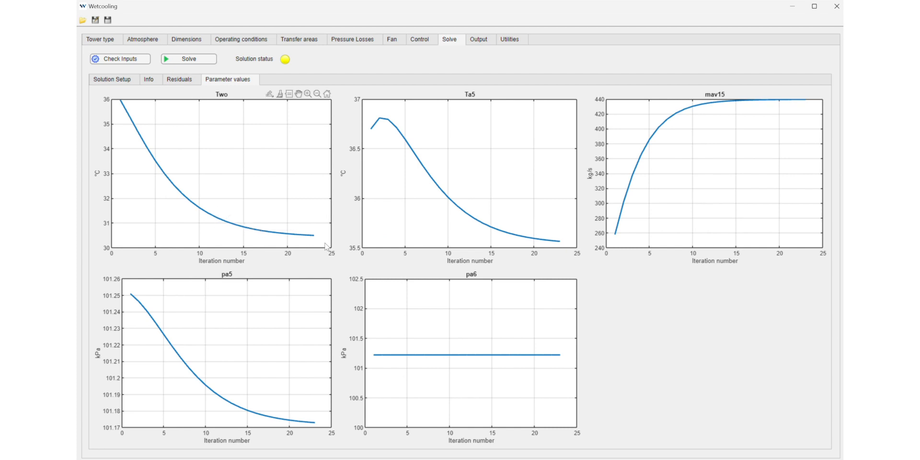
{"action": "left_click", "coordinate": [155, 80]}
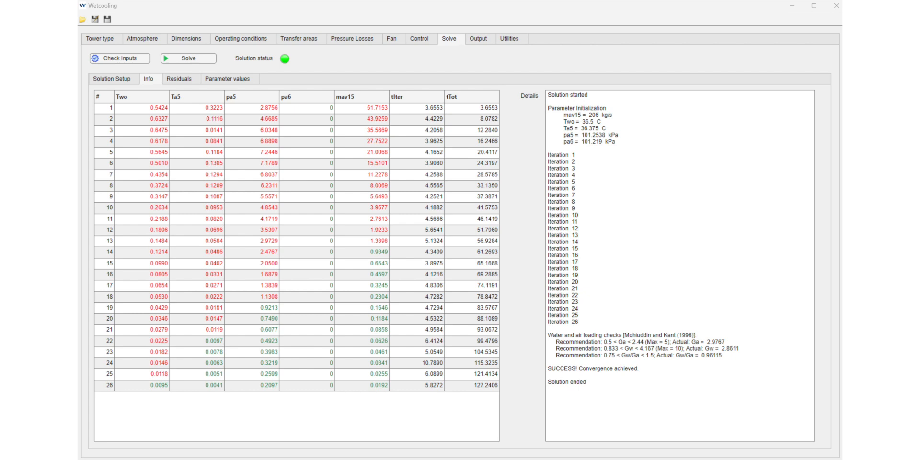
- Examine the Poppe solution's air path on the psychrometric chart and read its inlet and outlet air points
{"action": "left_click", "coordinate": [485, 42]}
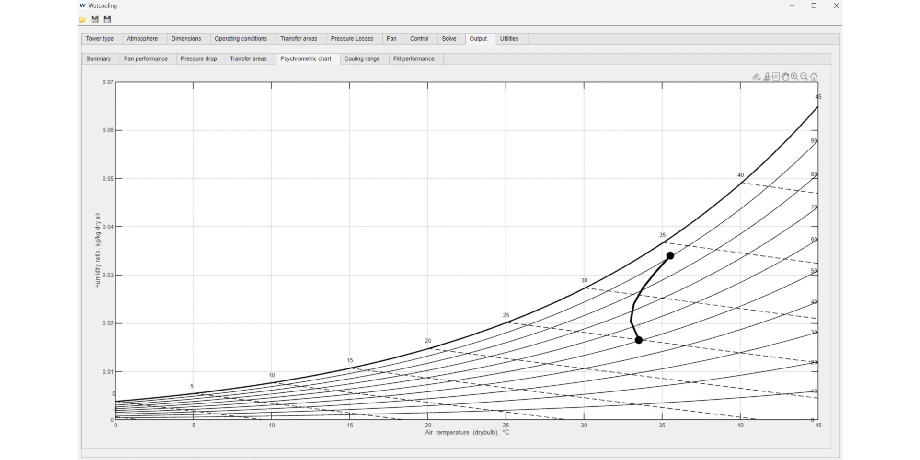
{"action": "left_click", "coordinate": [671, 256]}
{"action": "left_click", "coordinate": [653, 347]}
{"action": "mouse_move", "coordinate": [670, 256]}
{"action": "mouse_move", "coordinate": [697, 261]}
{"action": "mouse_move", "coordinate": [639, 341]}
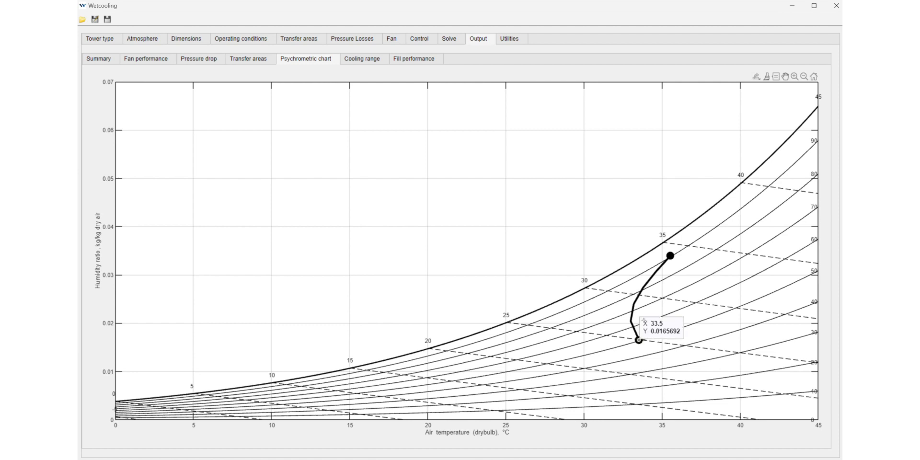